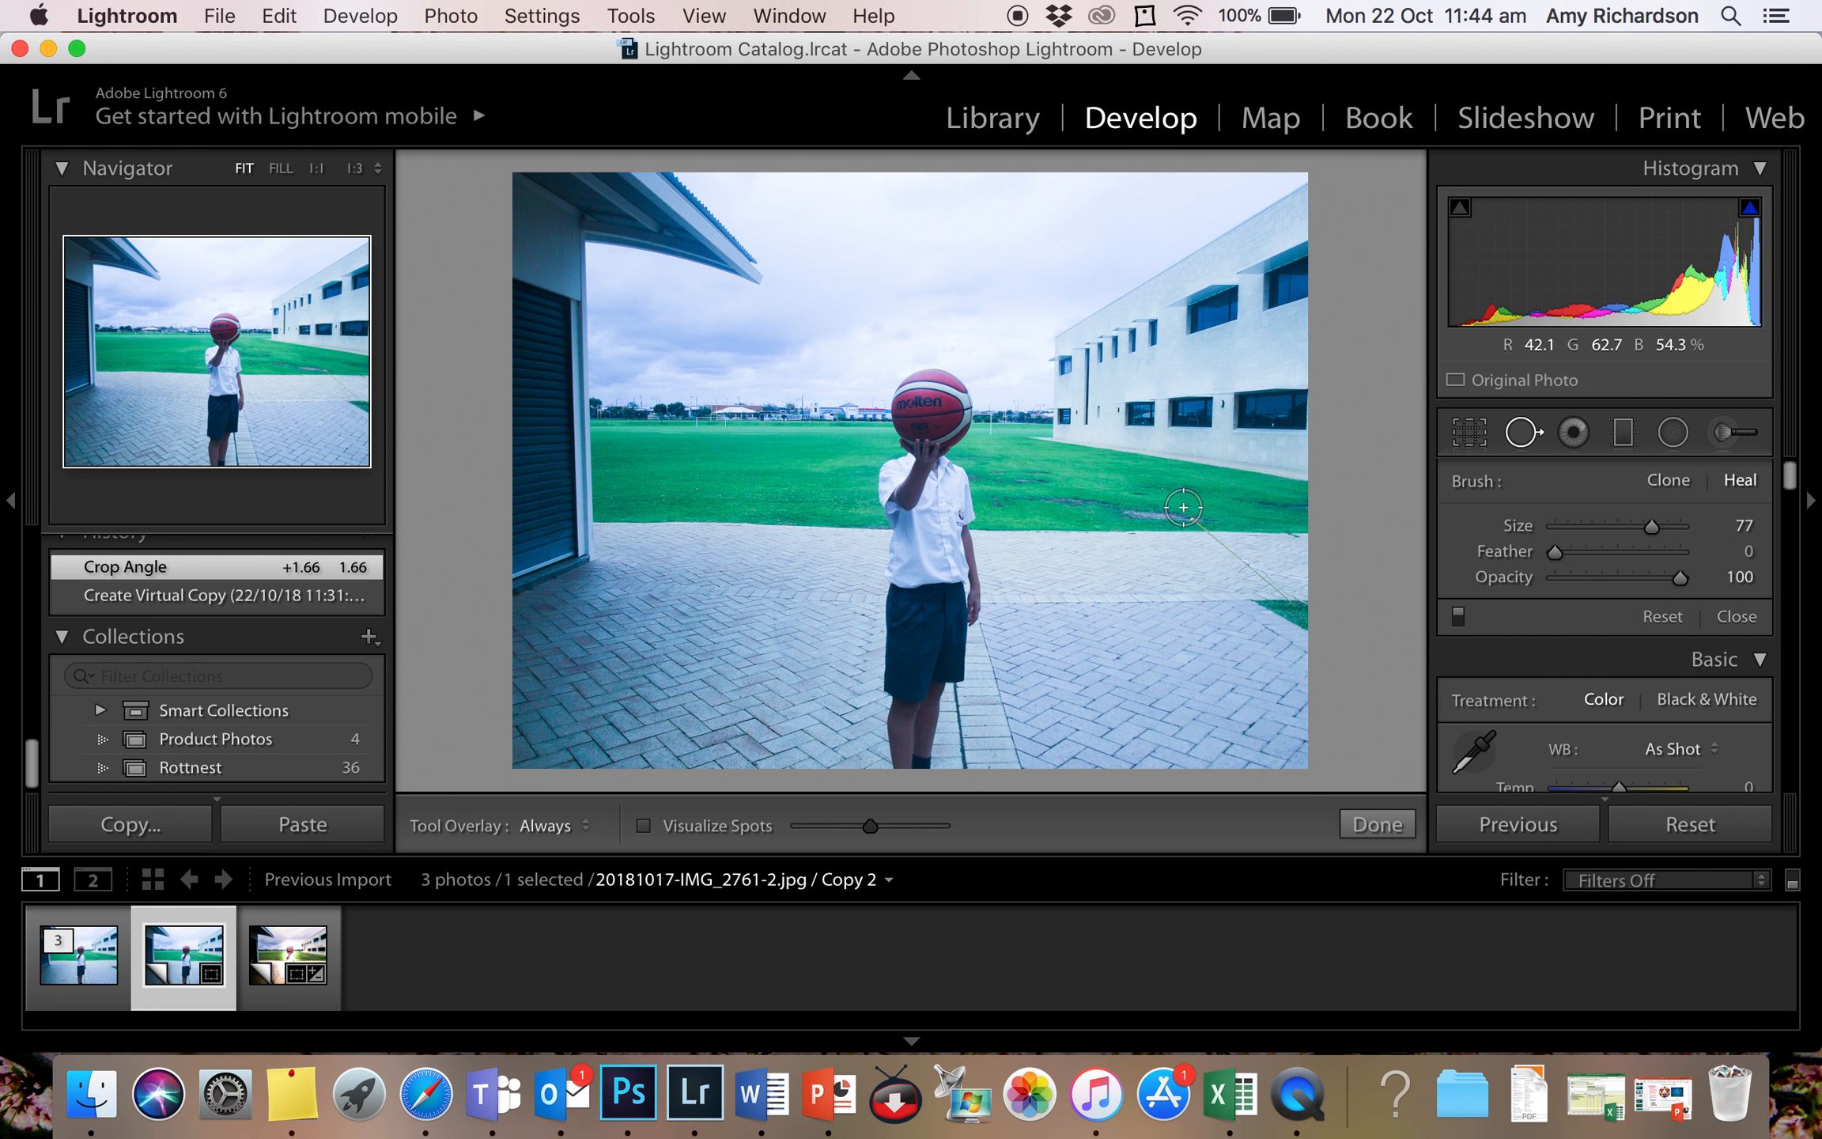
# Heal the worn patch of grass right of the boy at brush size 78, sampling clean grass on the photo's left side.
pyautogui.scroll(1, 1183, 507)
pyautogui.scroll(-1, 1183, 507)
pyautogui.scroll(1, 1006, 501)
pyautogui.moveTo(1005, 502); pyautogui.dragTo(1208, 504)
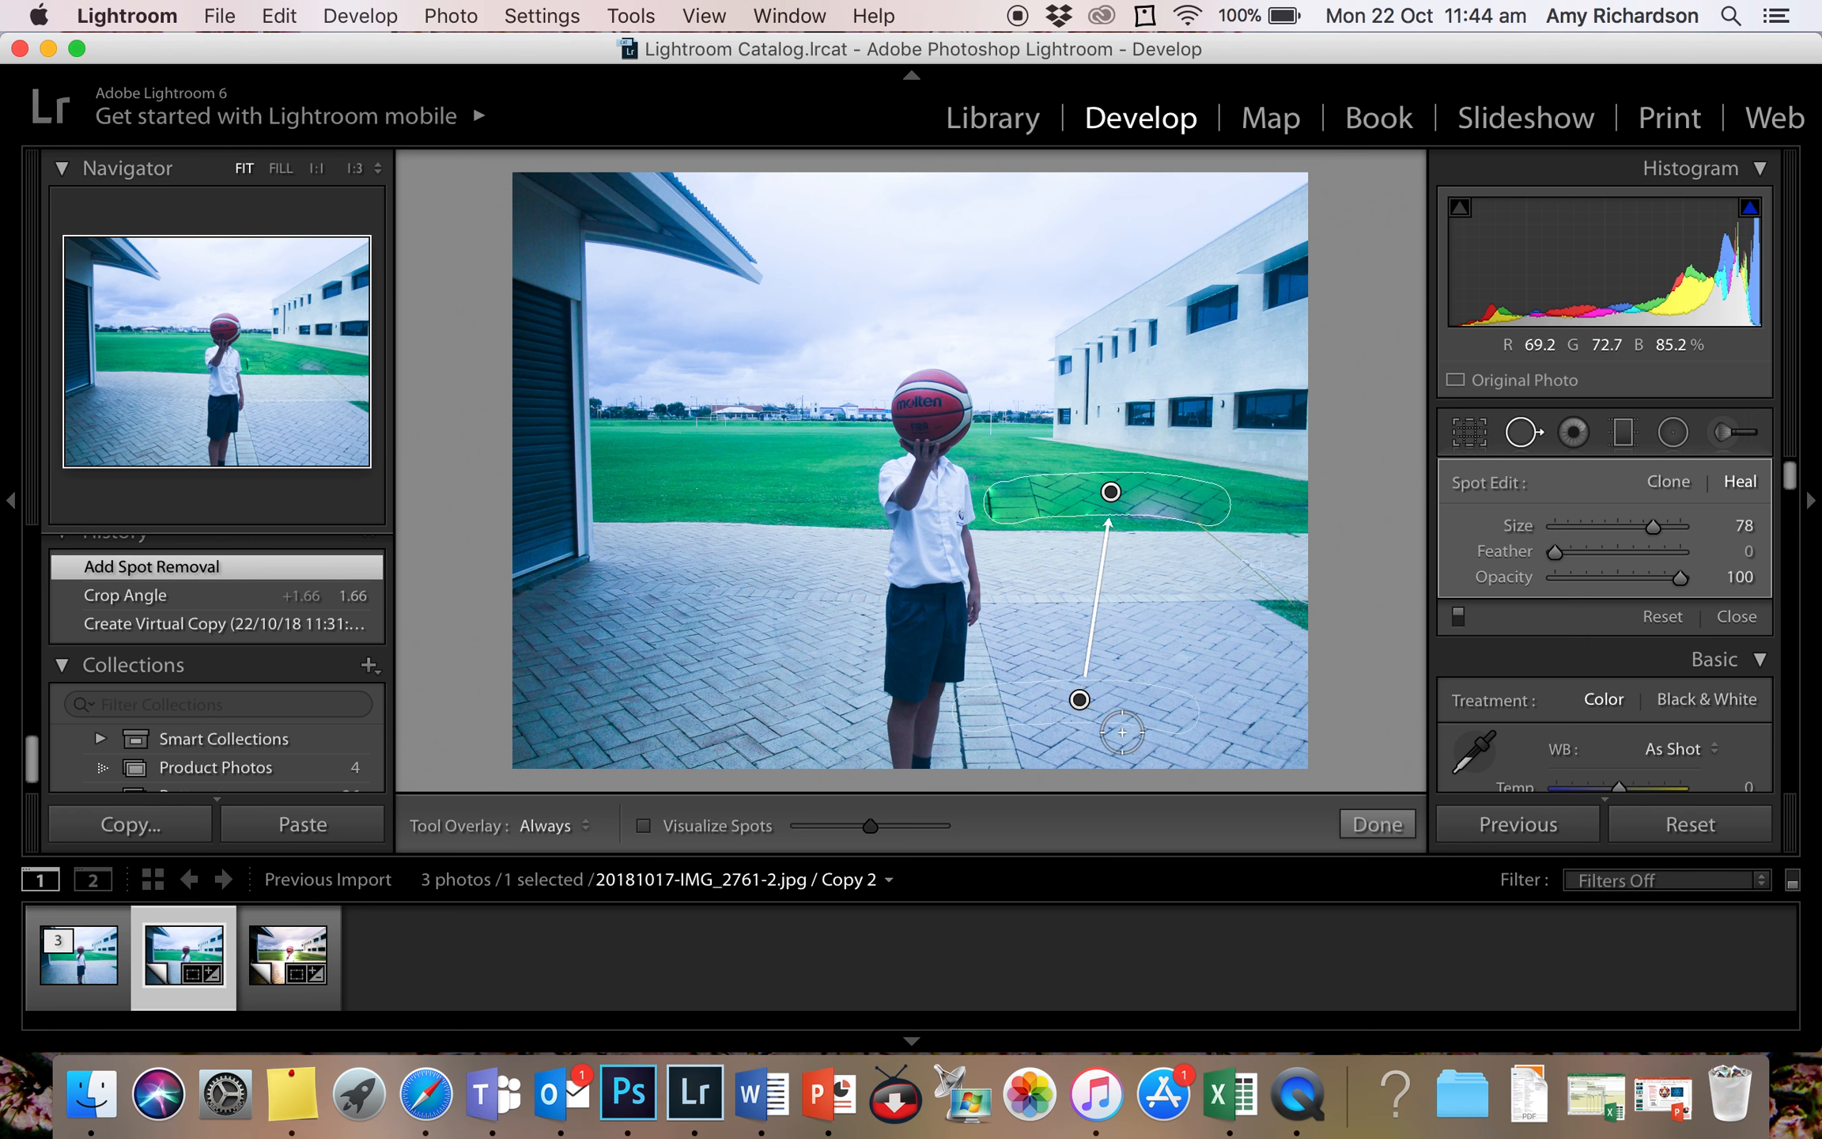
pyautogui.moveTo(1083, 700)
pyautogui.mouseDown()
pyautogui.moveTo(757, 481)
pyautogui.moveTo(725, 483)
pyautogui.mouseUp()
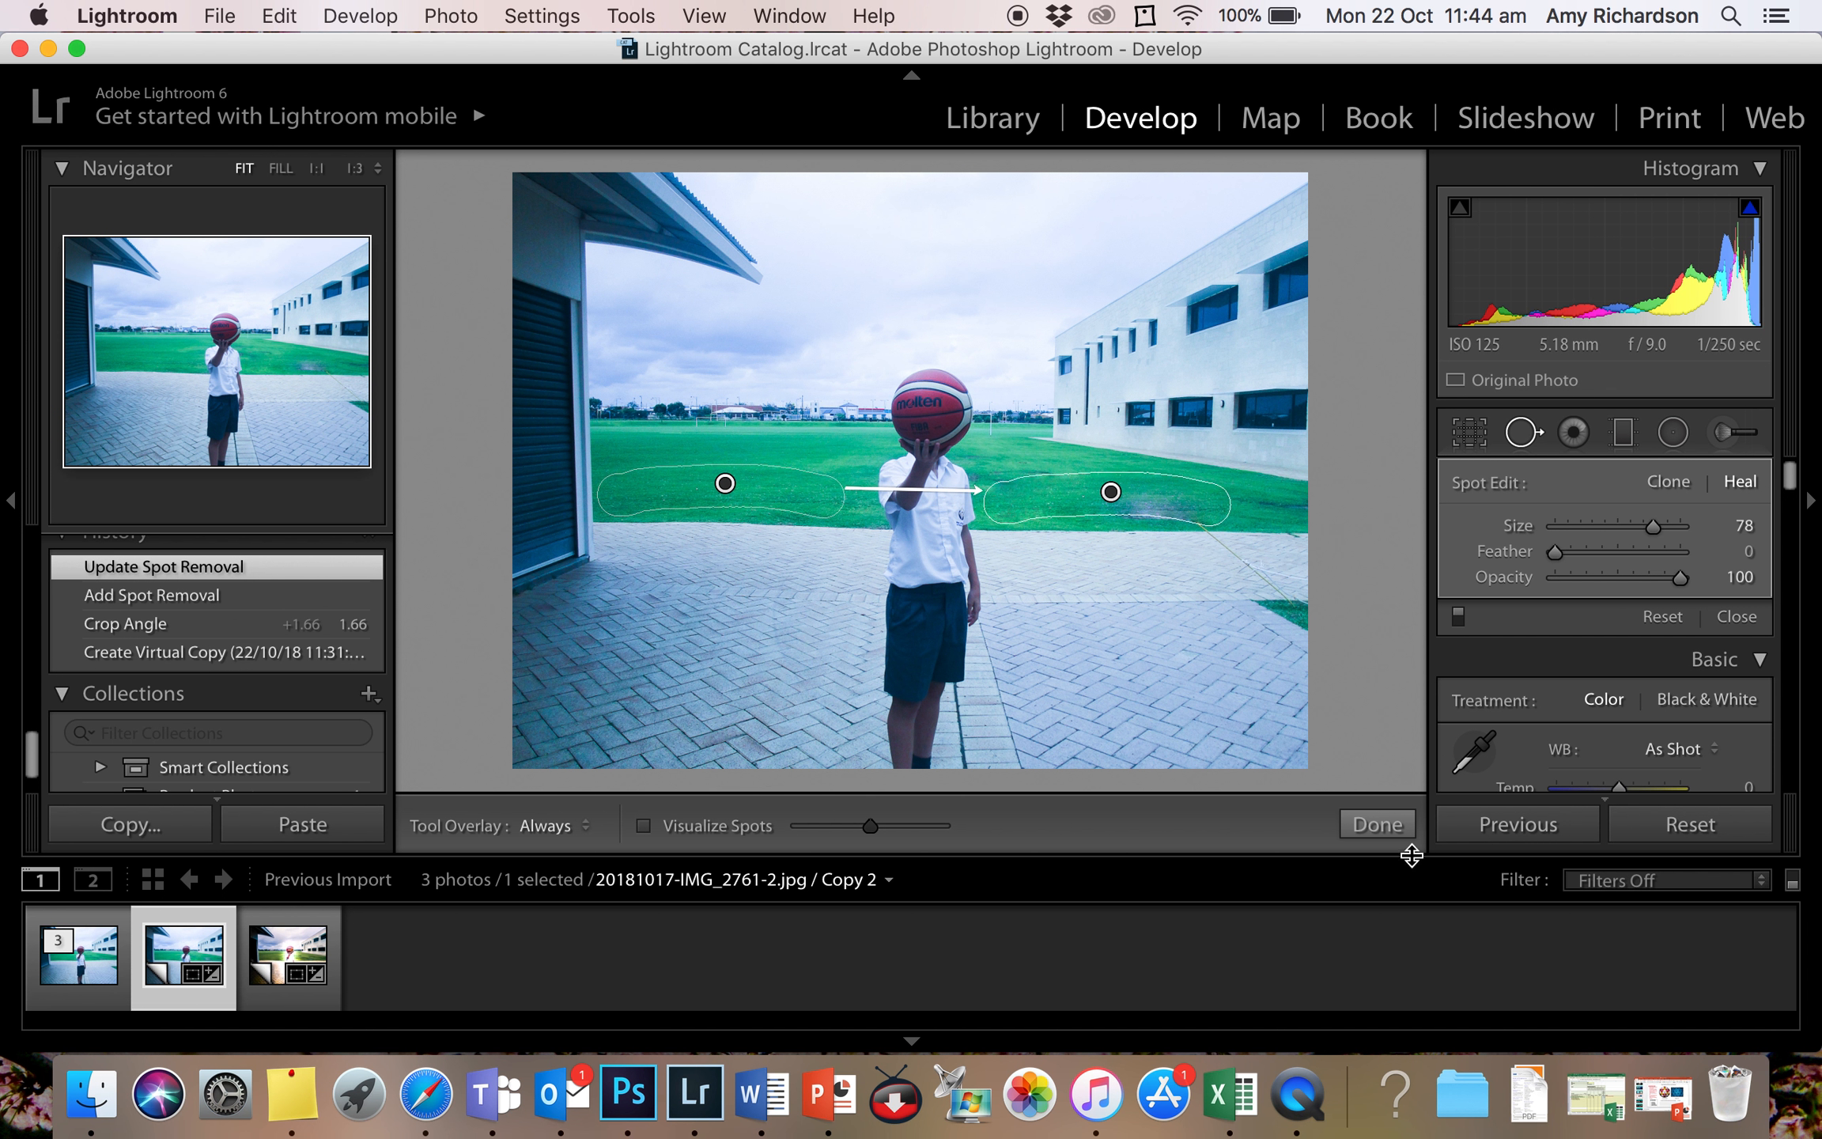
pyautogui.click(1377, 825)
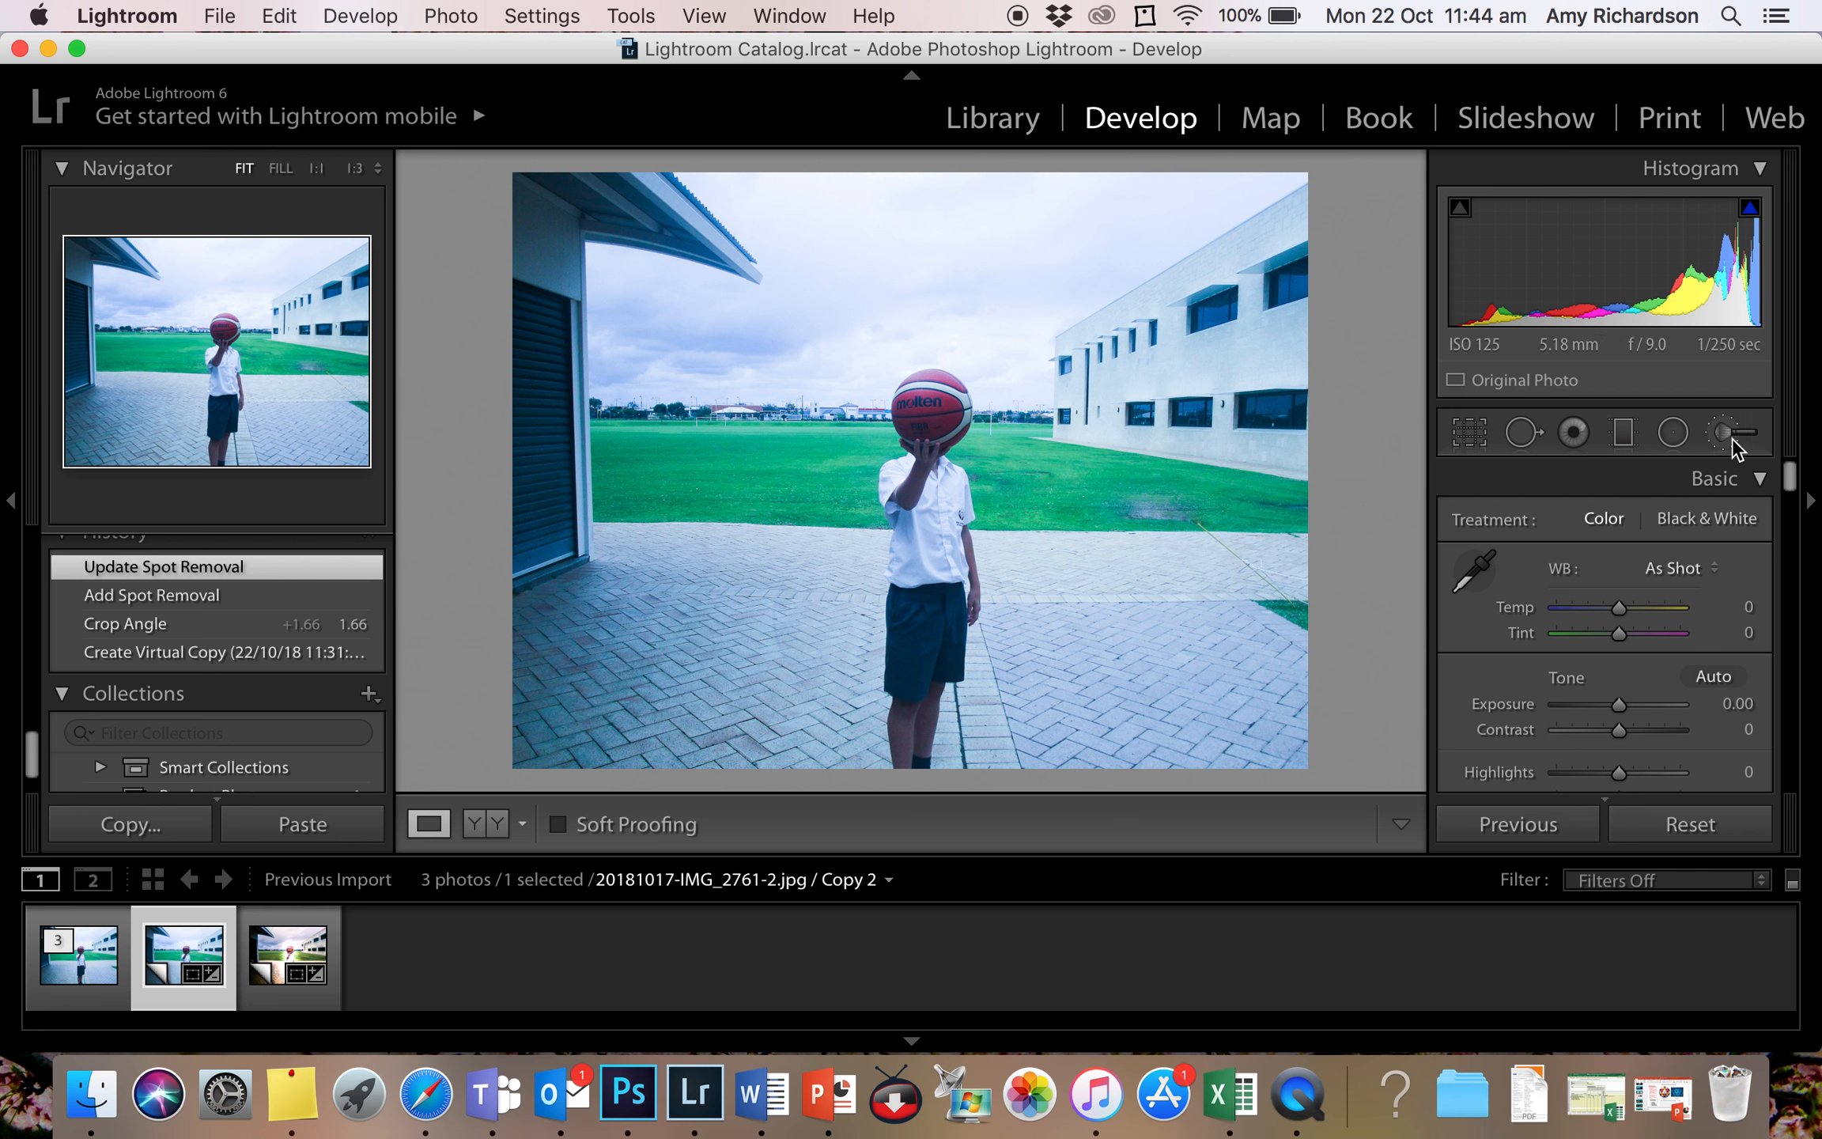
# Heal the remaining marks along the lawn's right edge at brush size 76, sampling clean grass on the other side of the boy.
pyautogui.click(1519, 436)
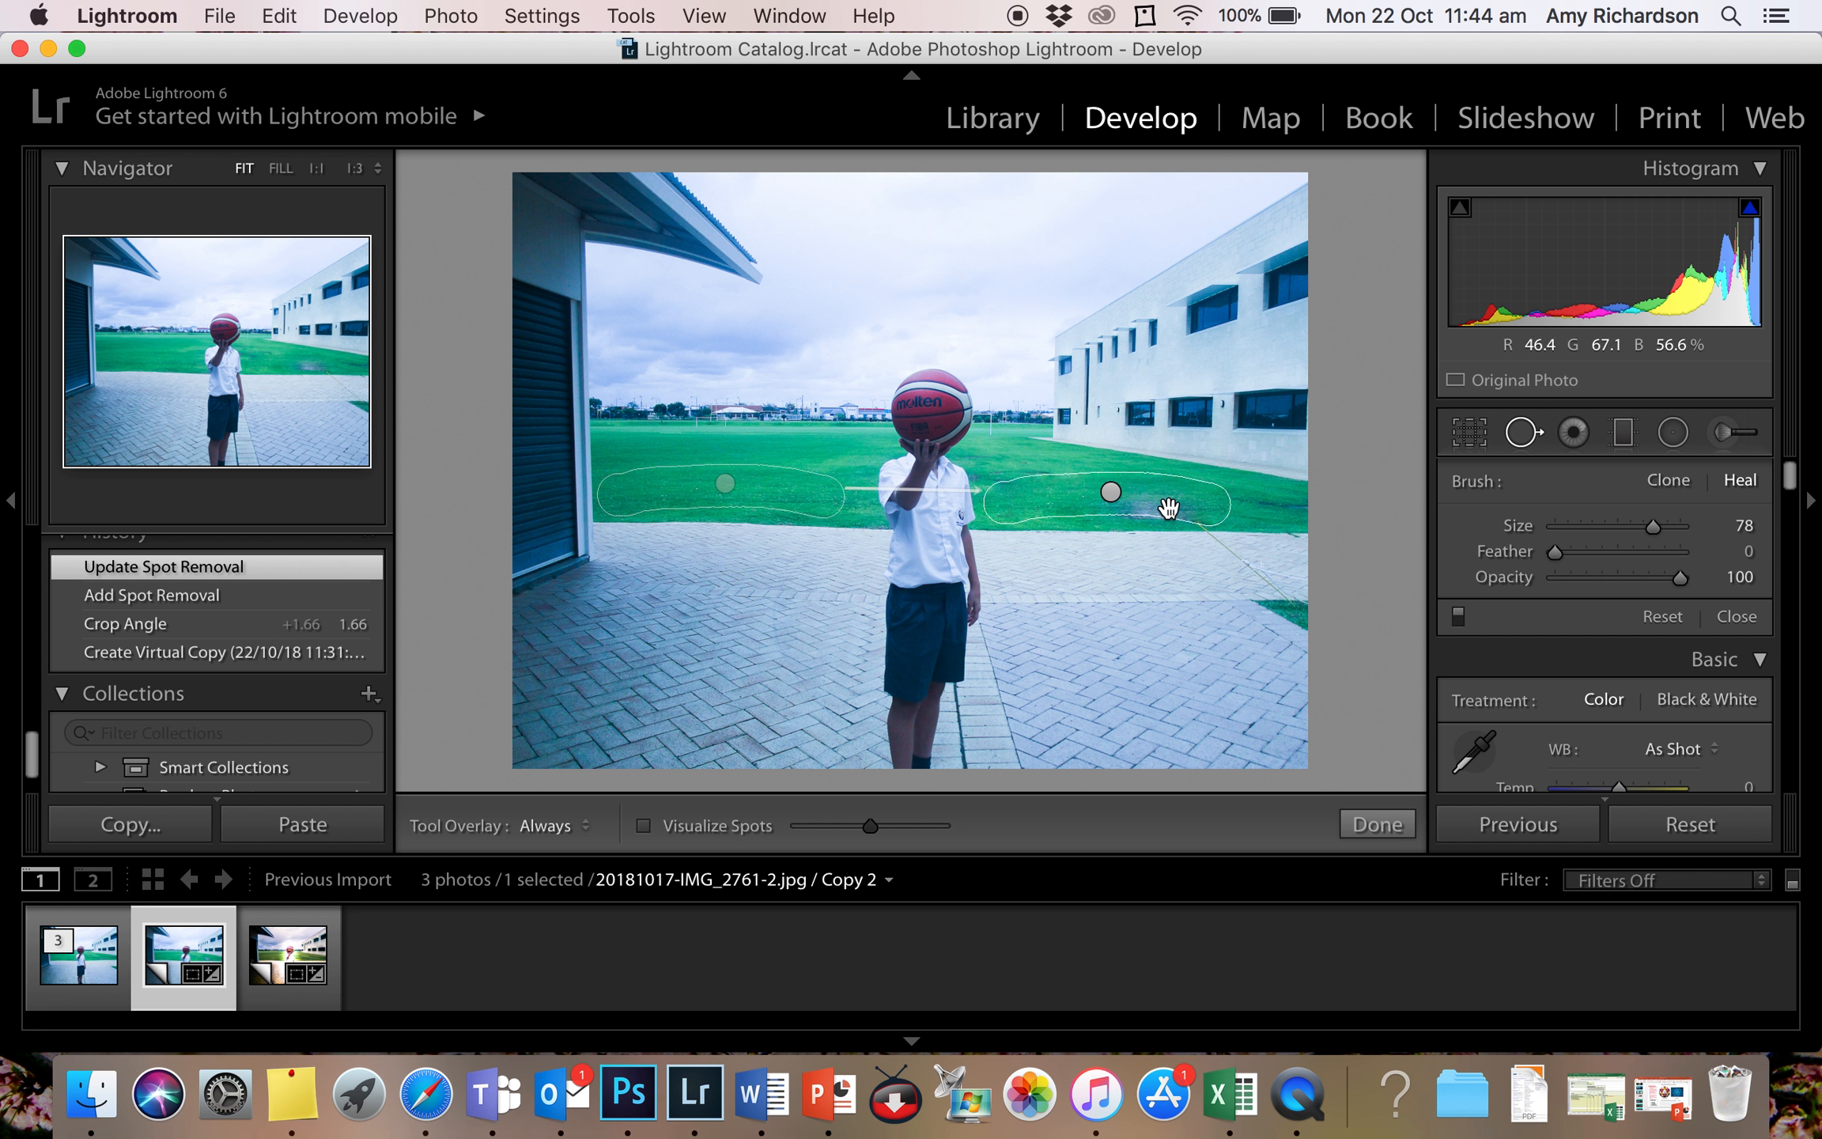
pyautogui.scroll(-2, 1138, 520)
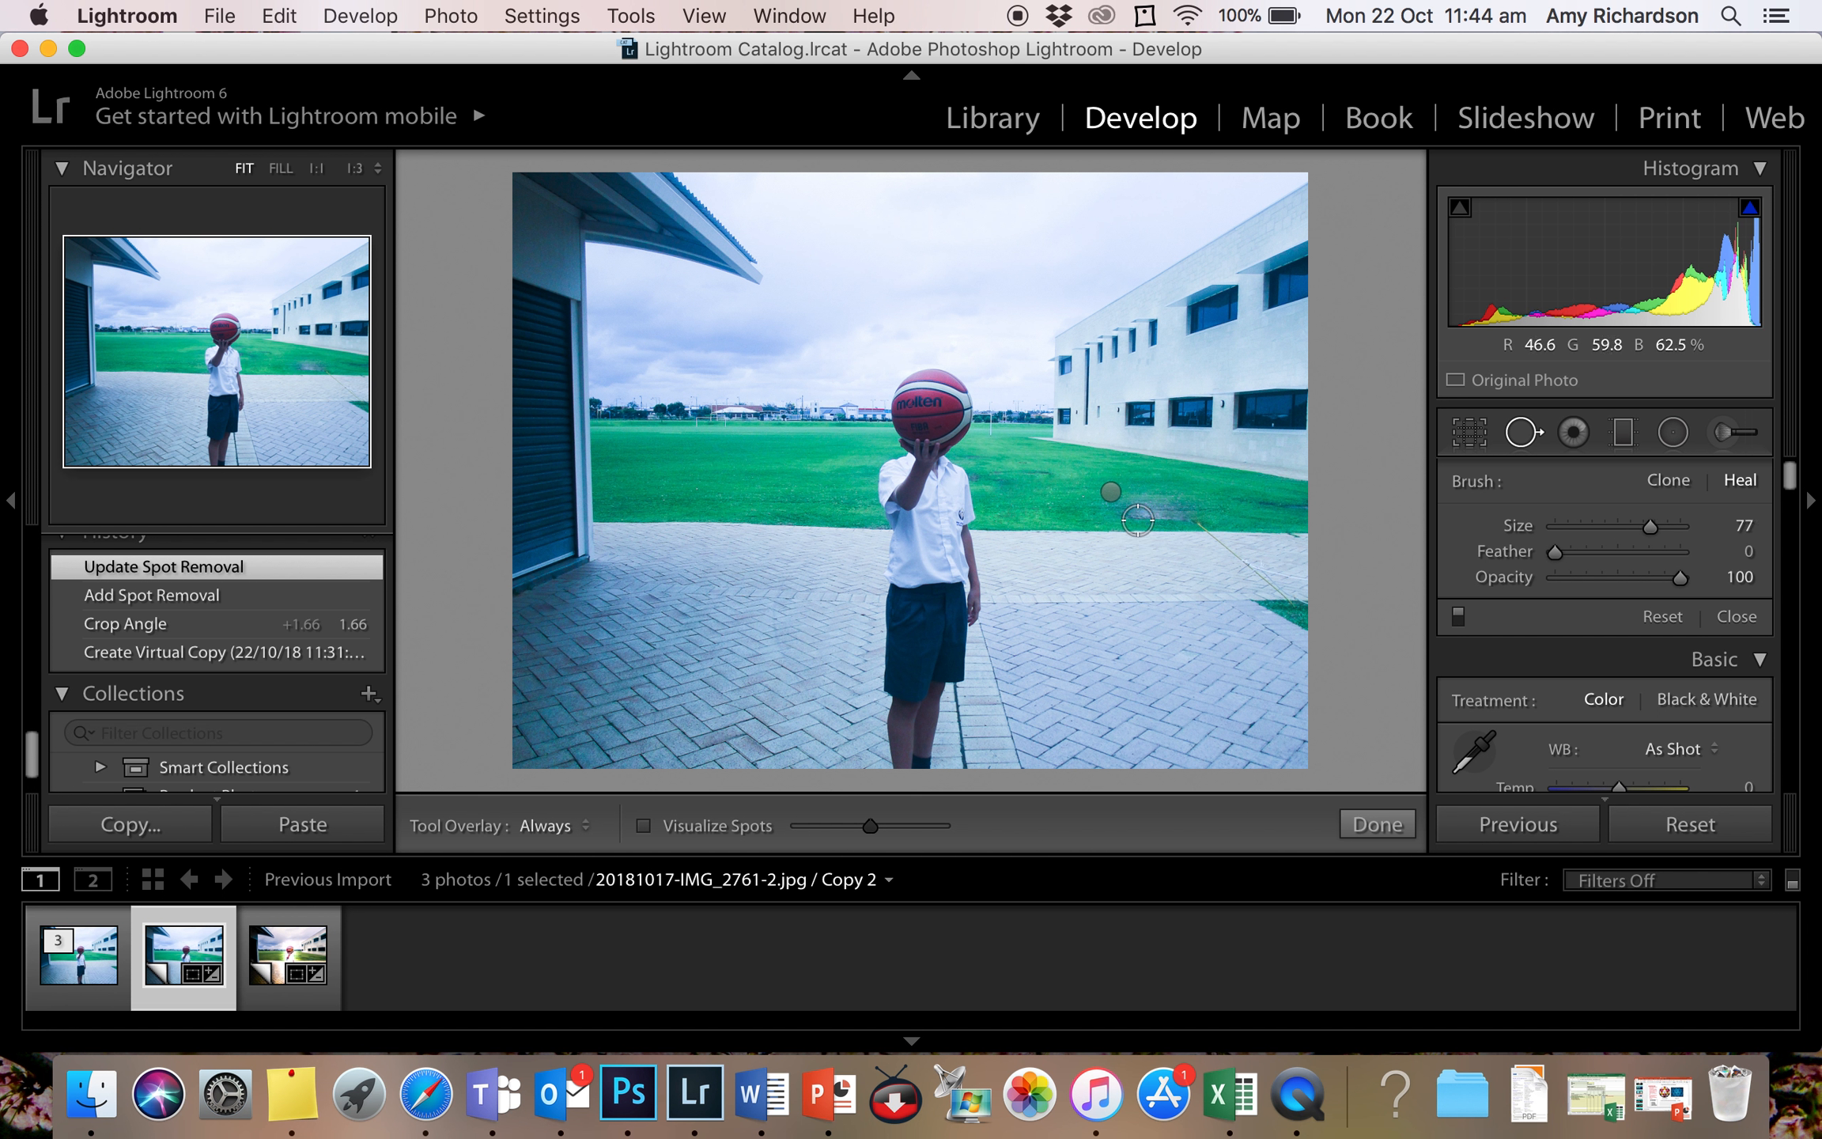
pyautogui.scroll(1, 1131, 515)
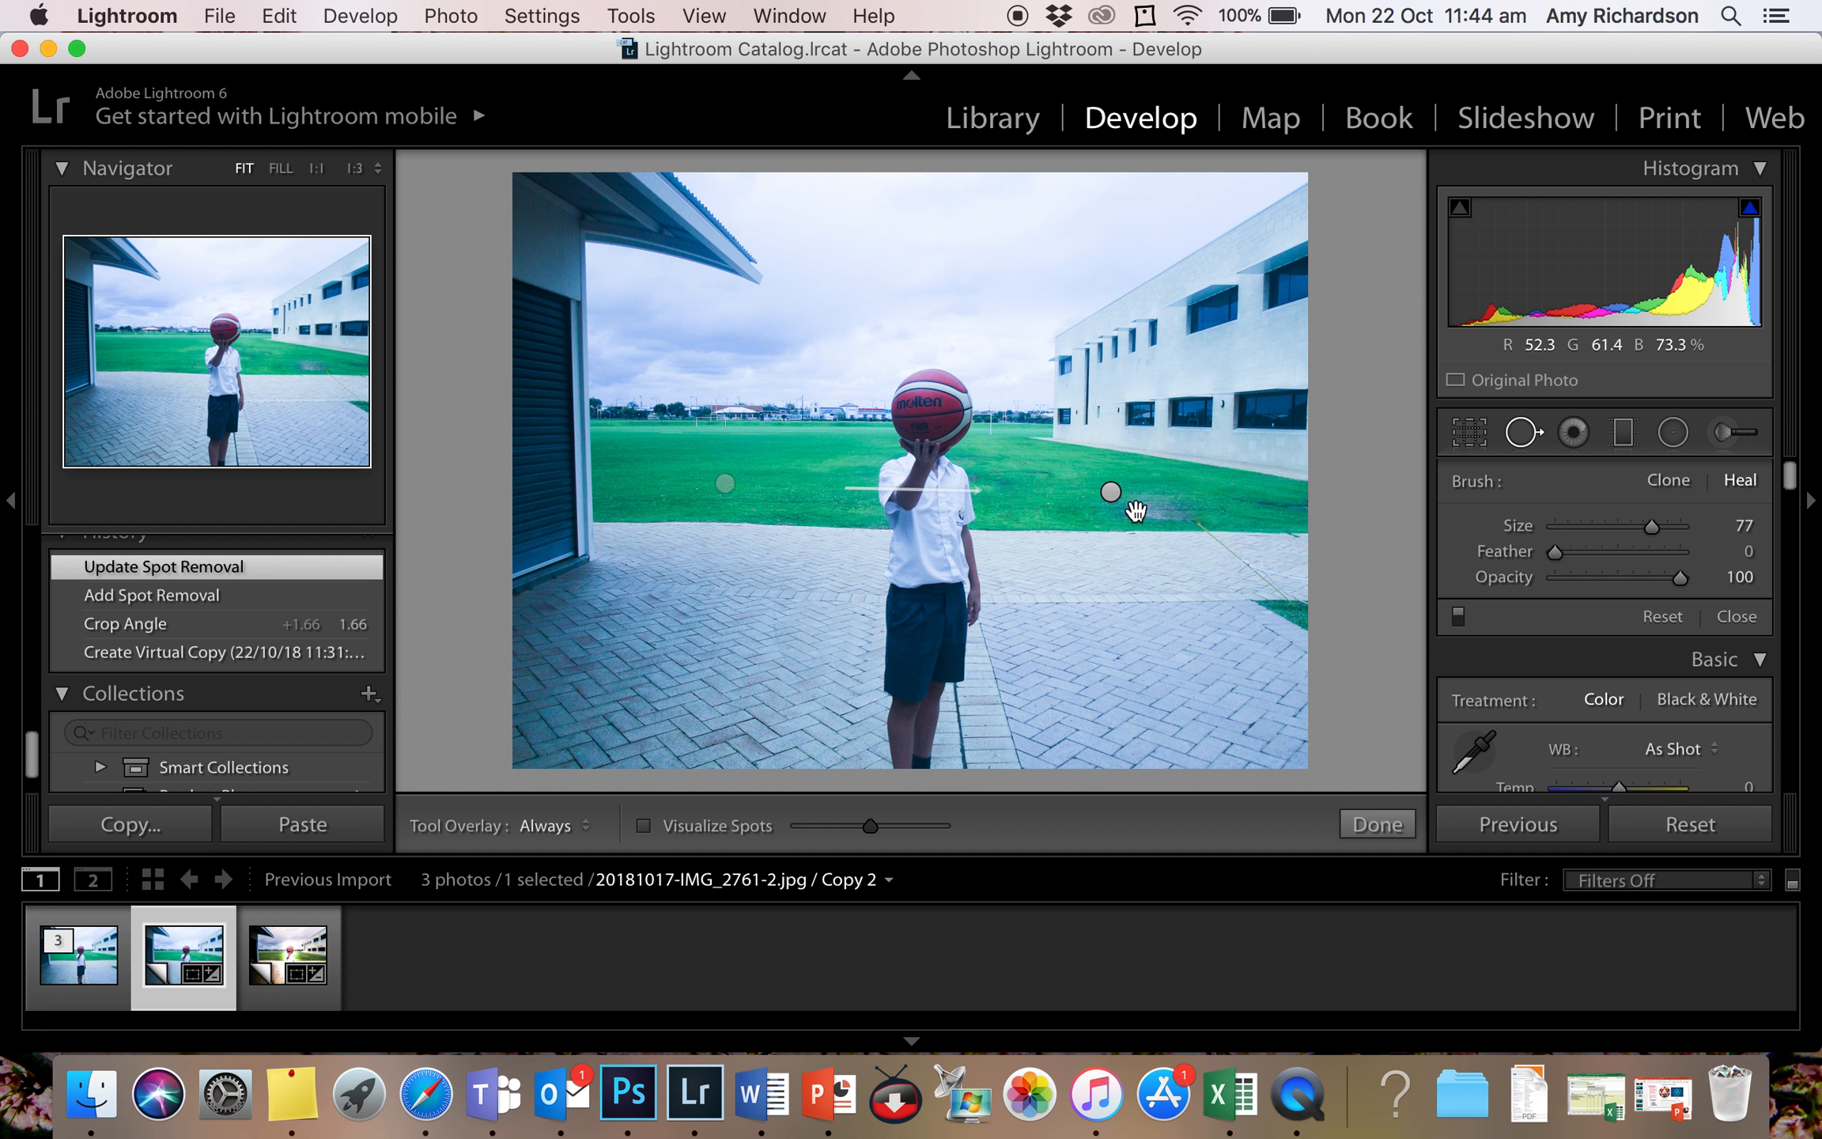
pyautogui.scroll(-1, 1138, 515)
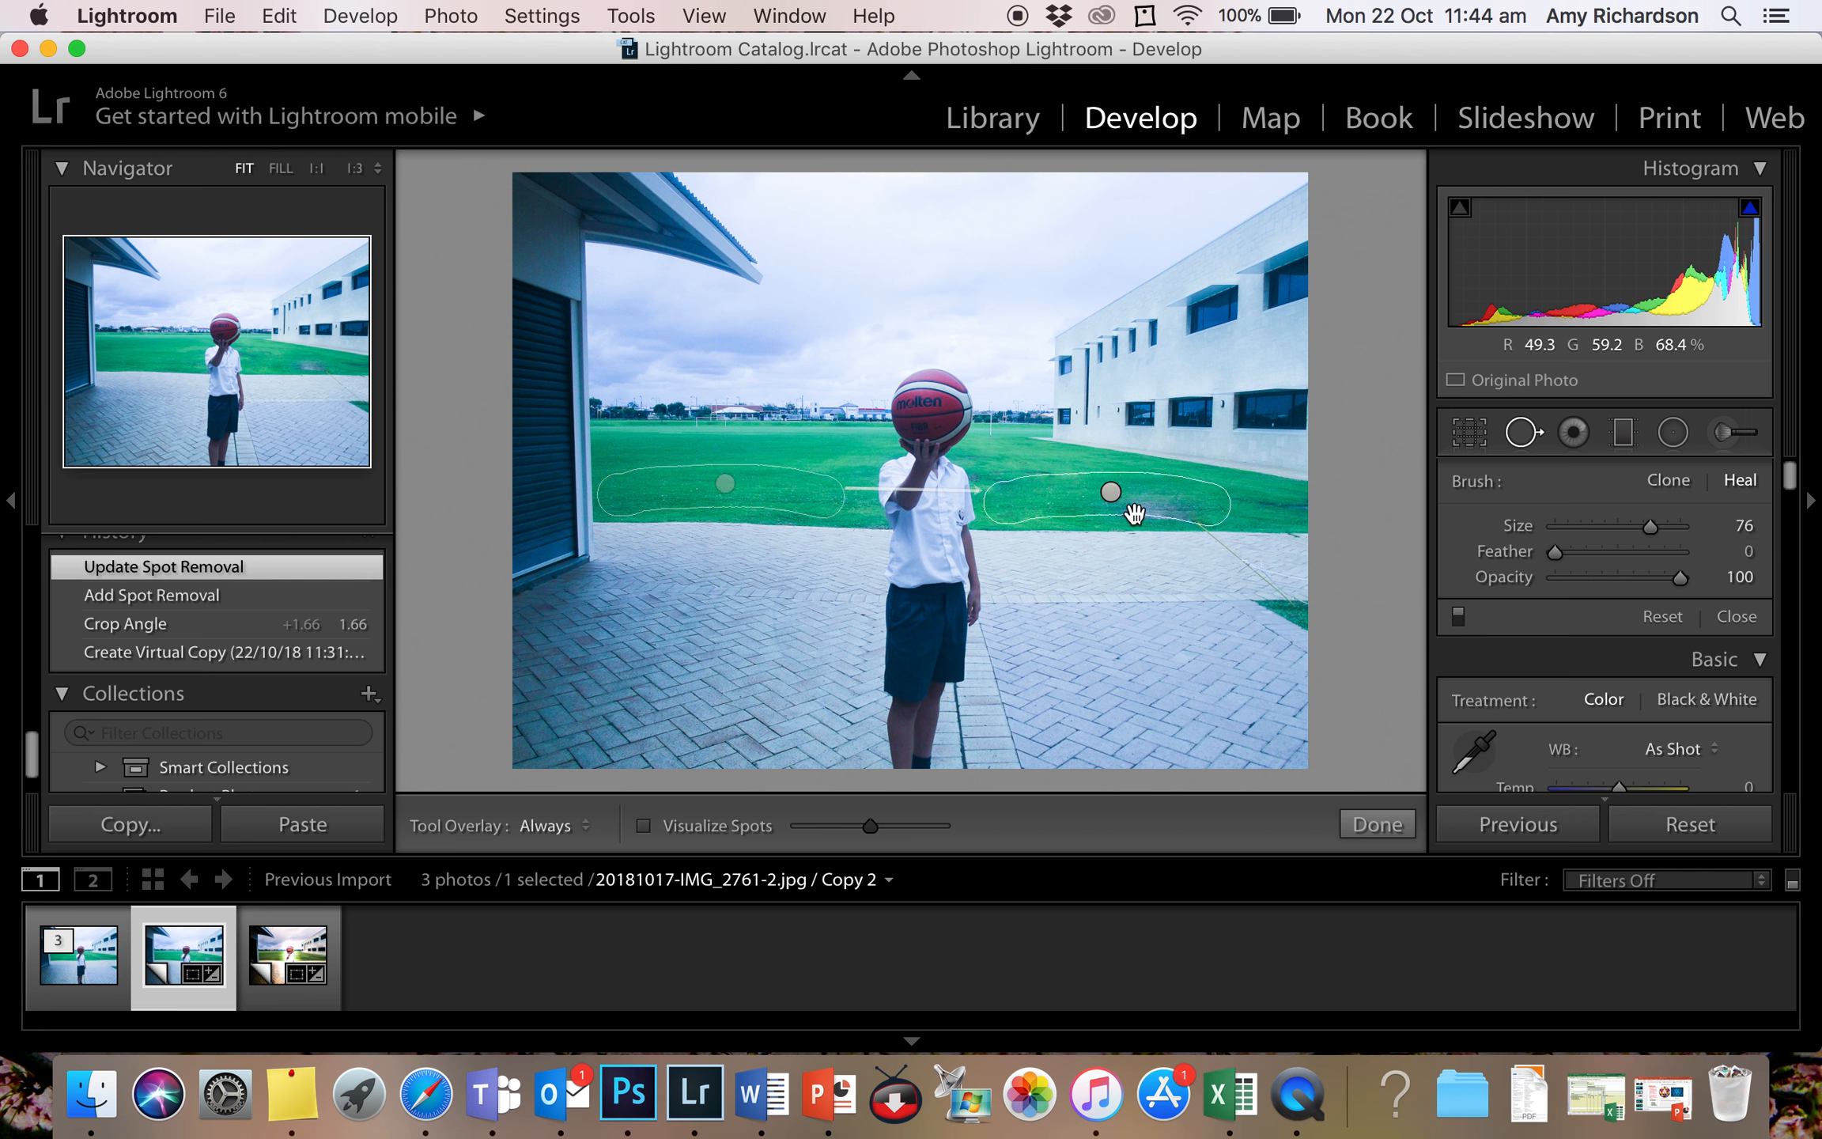
pyautogui.moveTo(1137, 515); pyautogui.dragTo(1309, 509)
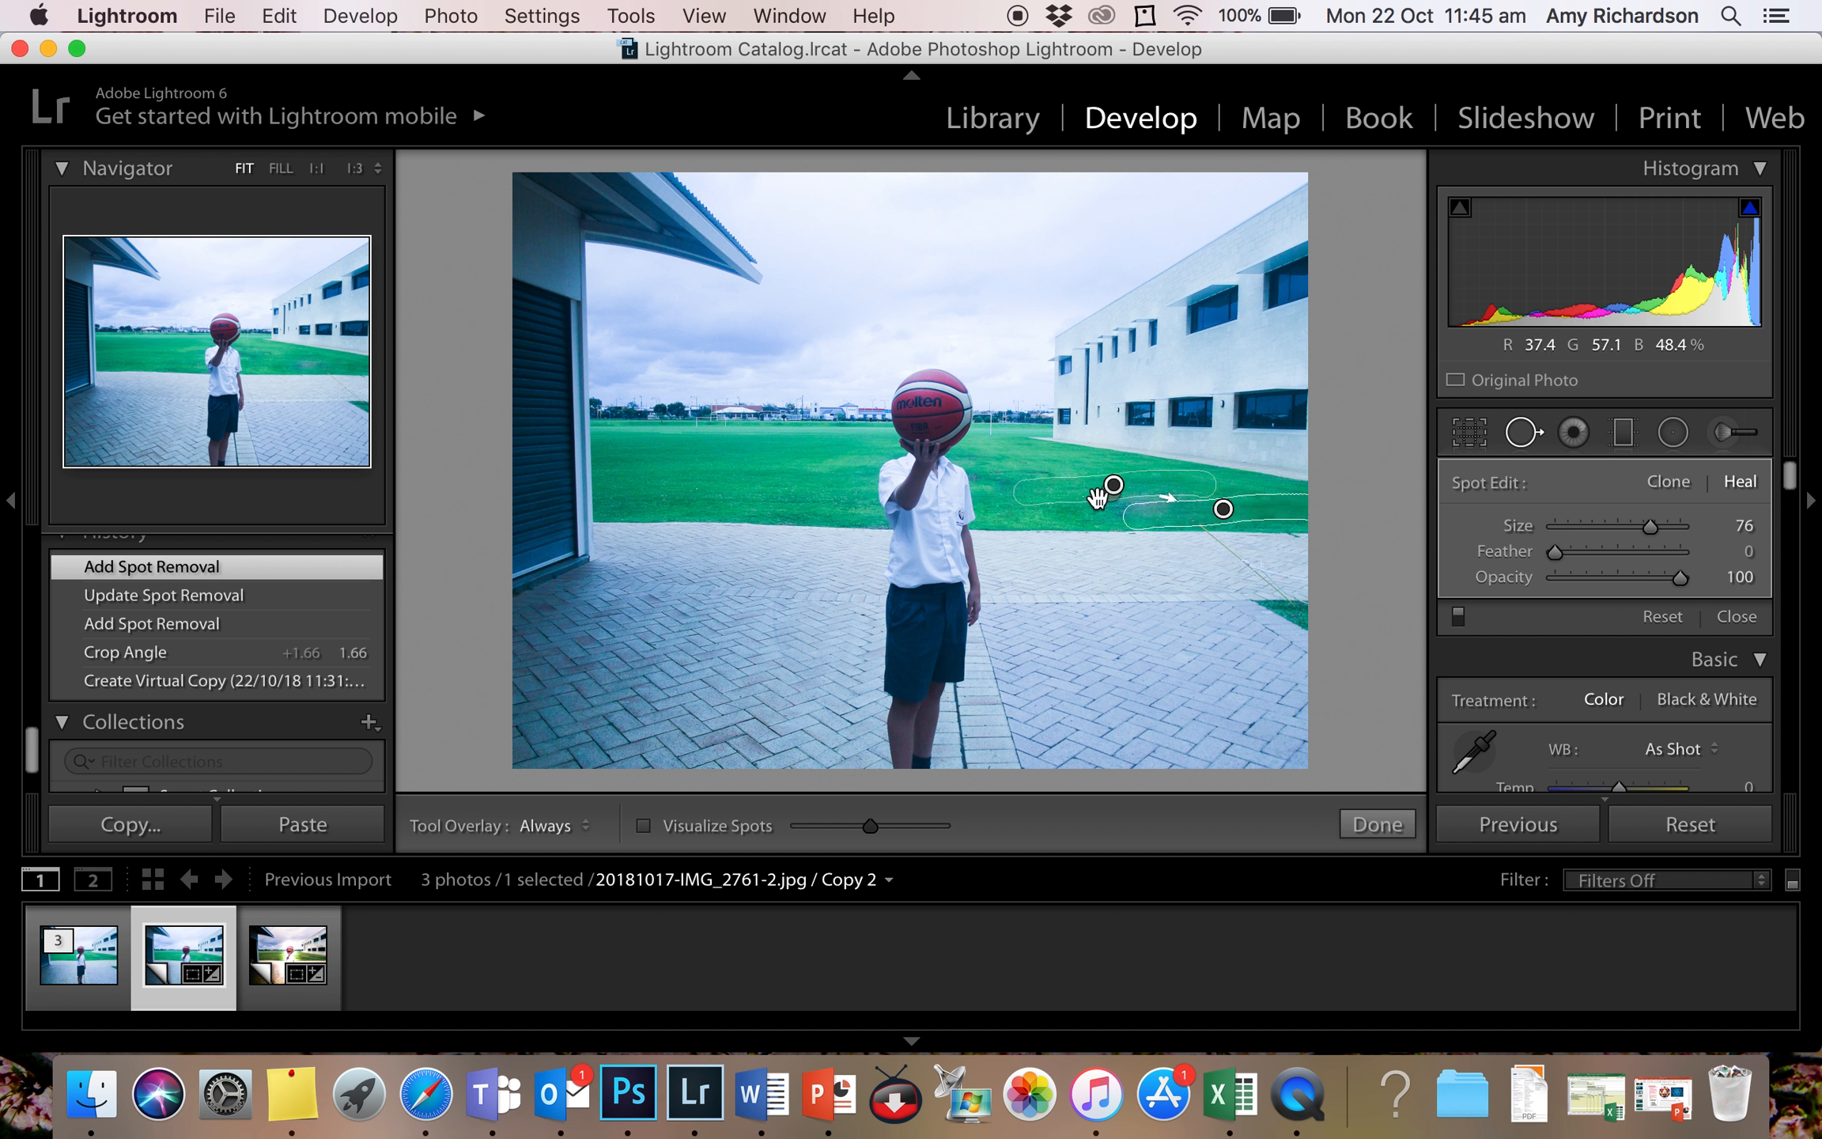
pyautogui.moveTo(1071, 488); pyautogui.dragTo(722, 485)
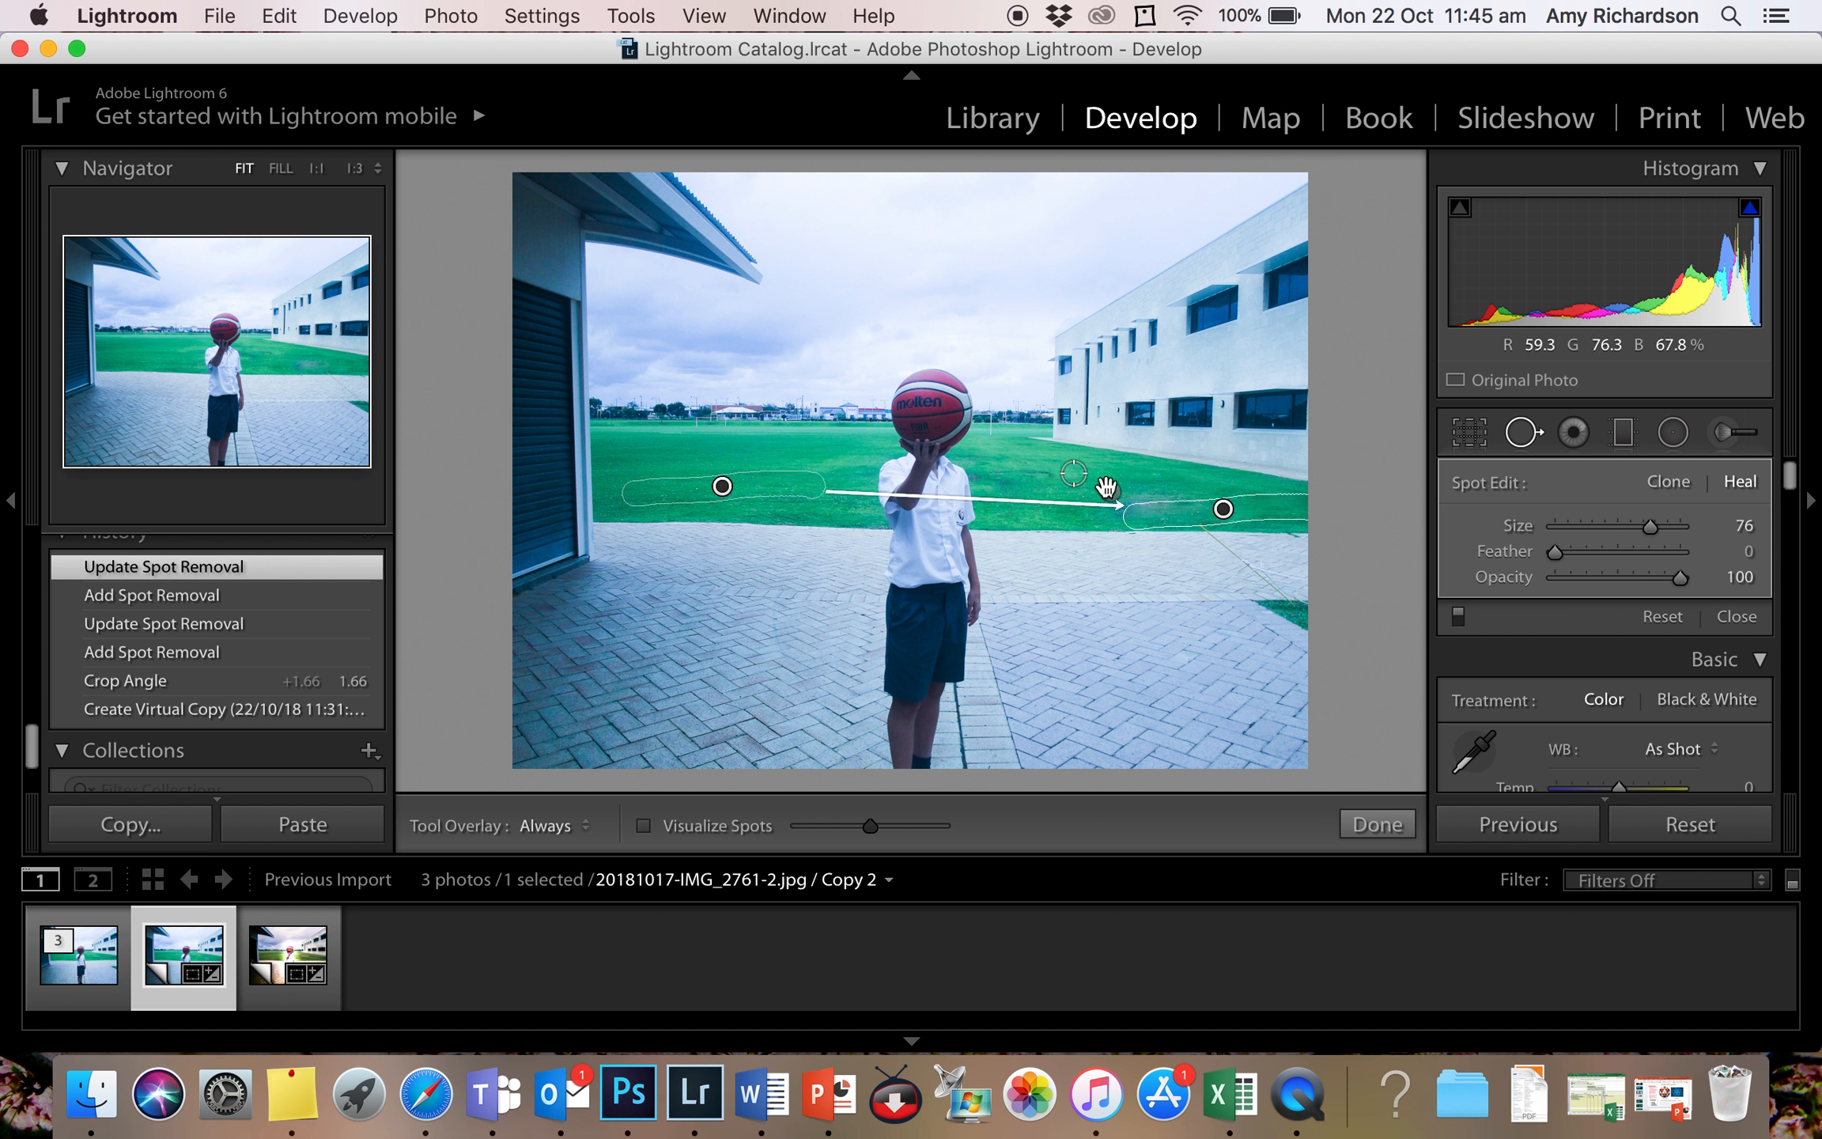
# Heal the small strip of grass beside the boy's shoulder at brush size 76, and compare the photo before and after.
pyautogui.moveTo(977, 459); pyautogui.dragTo(1055, 473)
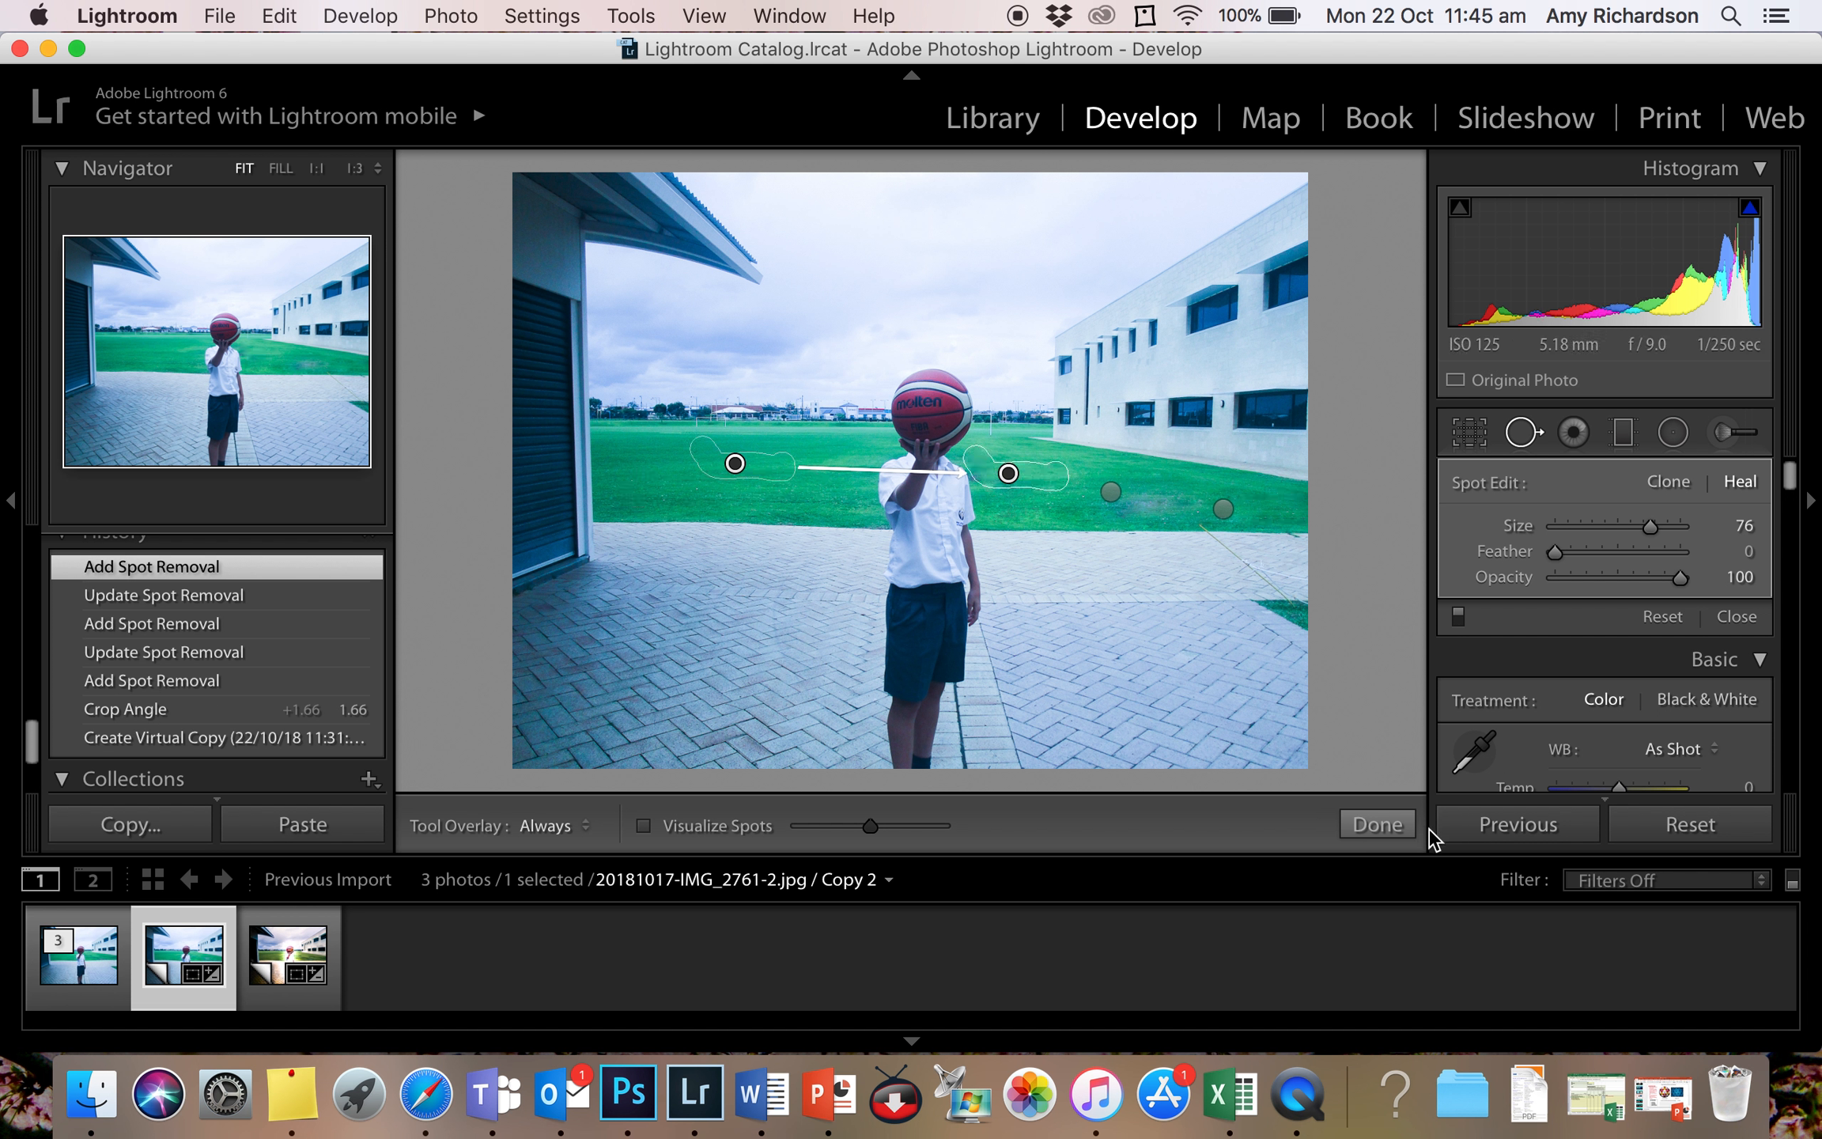
pyautogui.click(1376, 825)
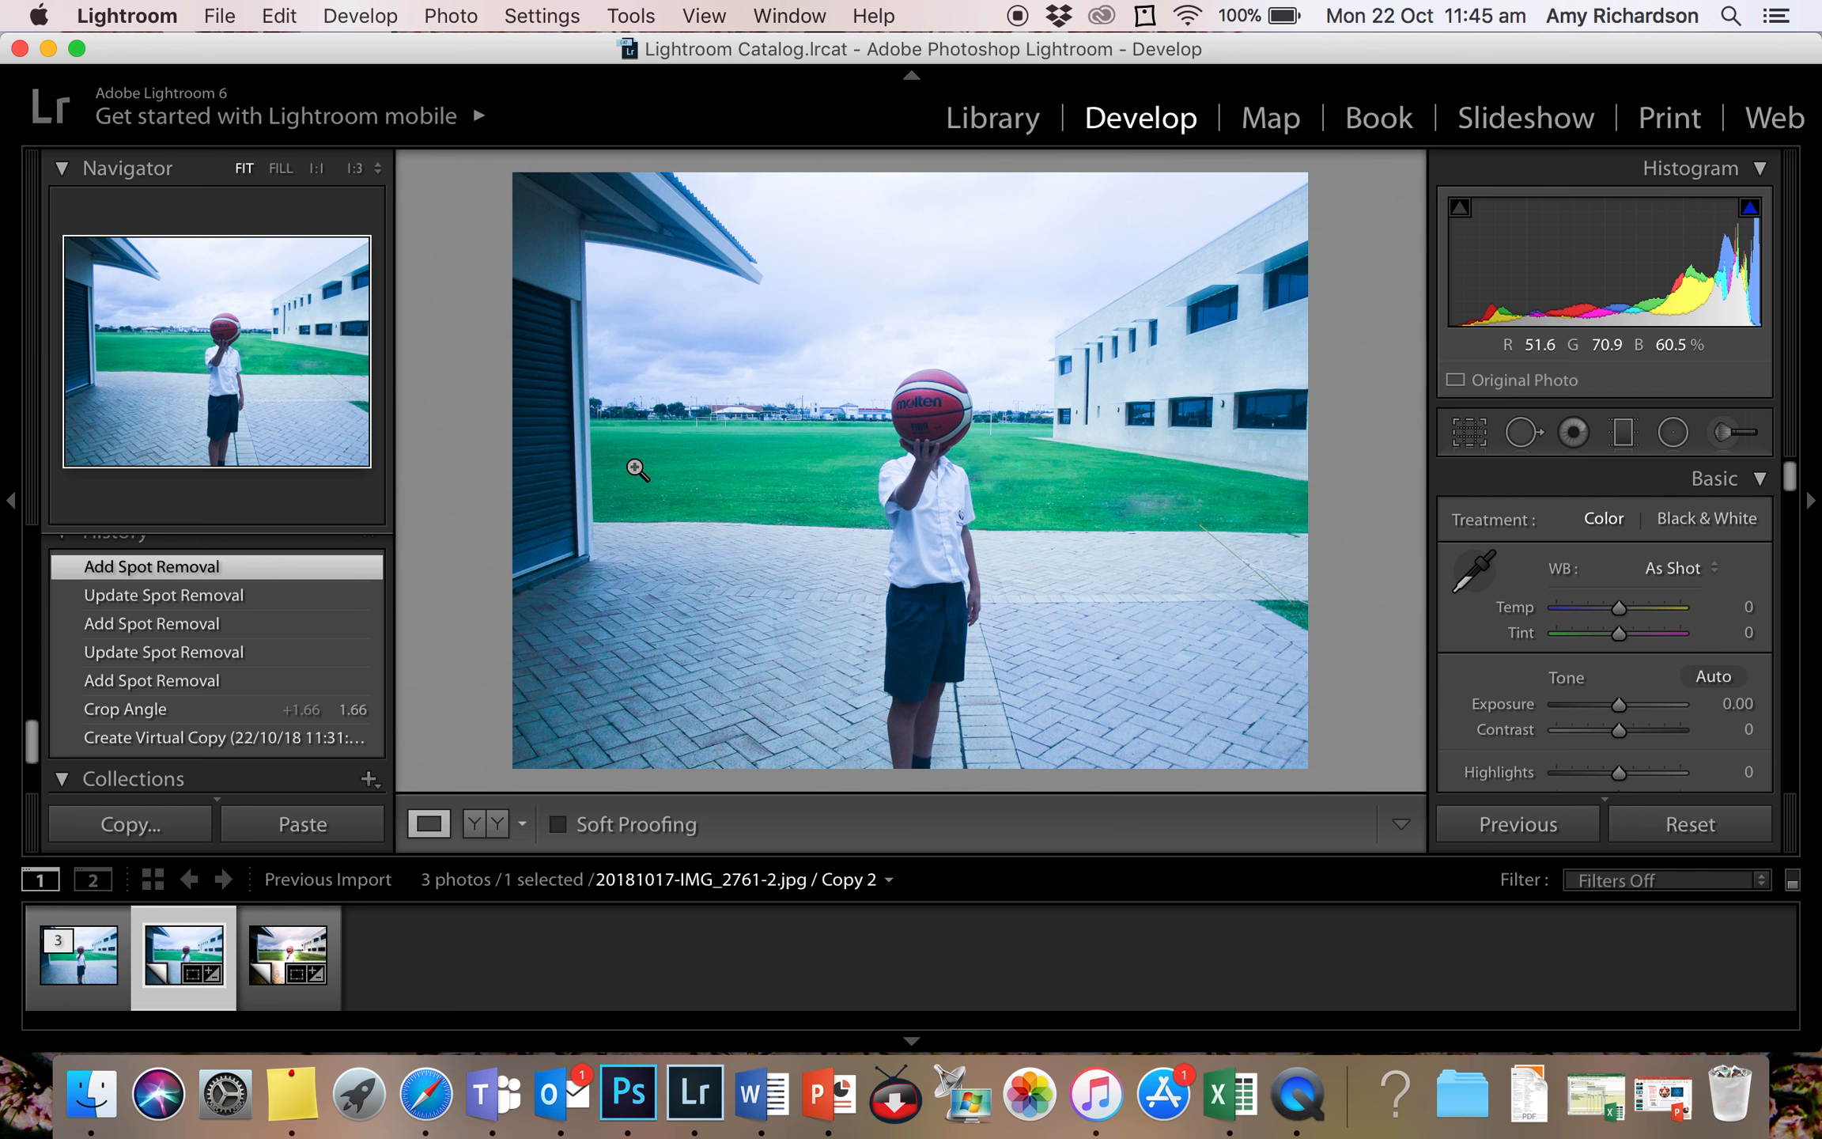
pyautogui.click(492, 827)
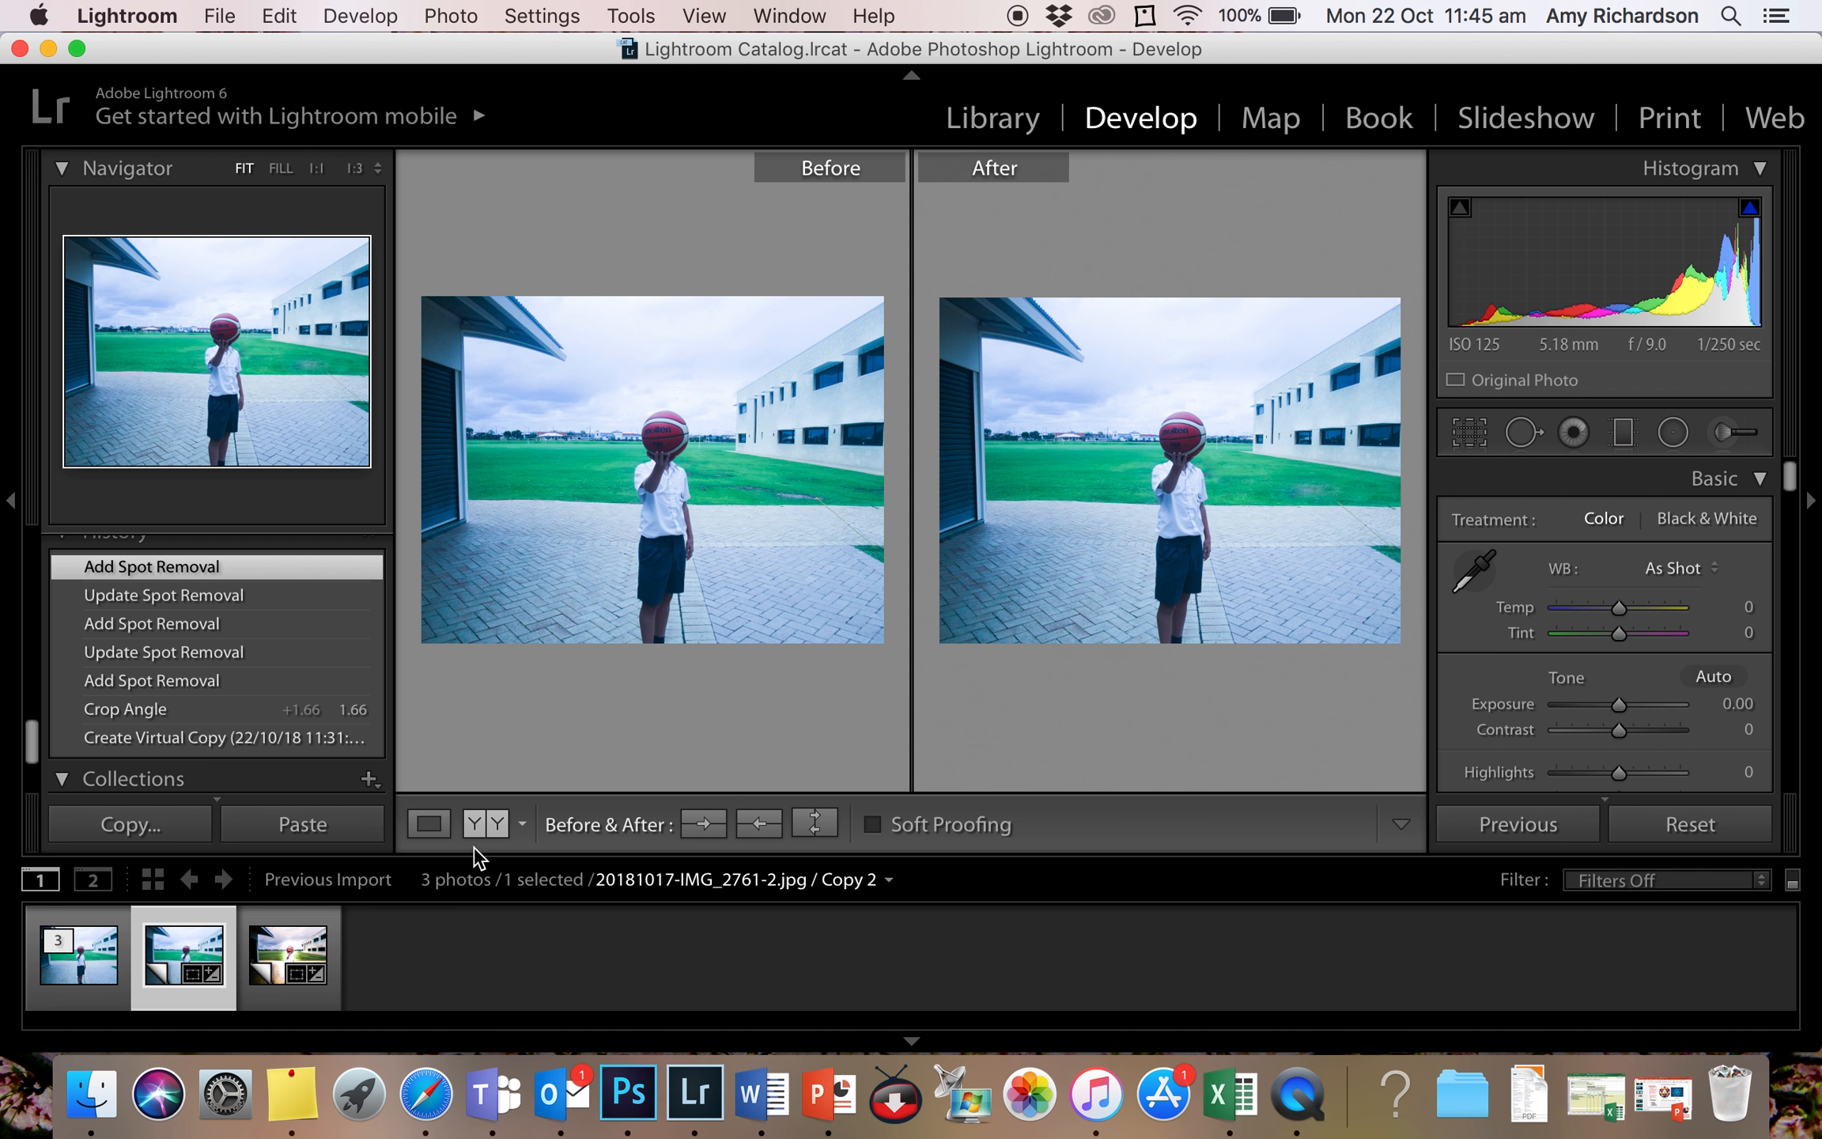
pyautogui.click(429, 824)
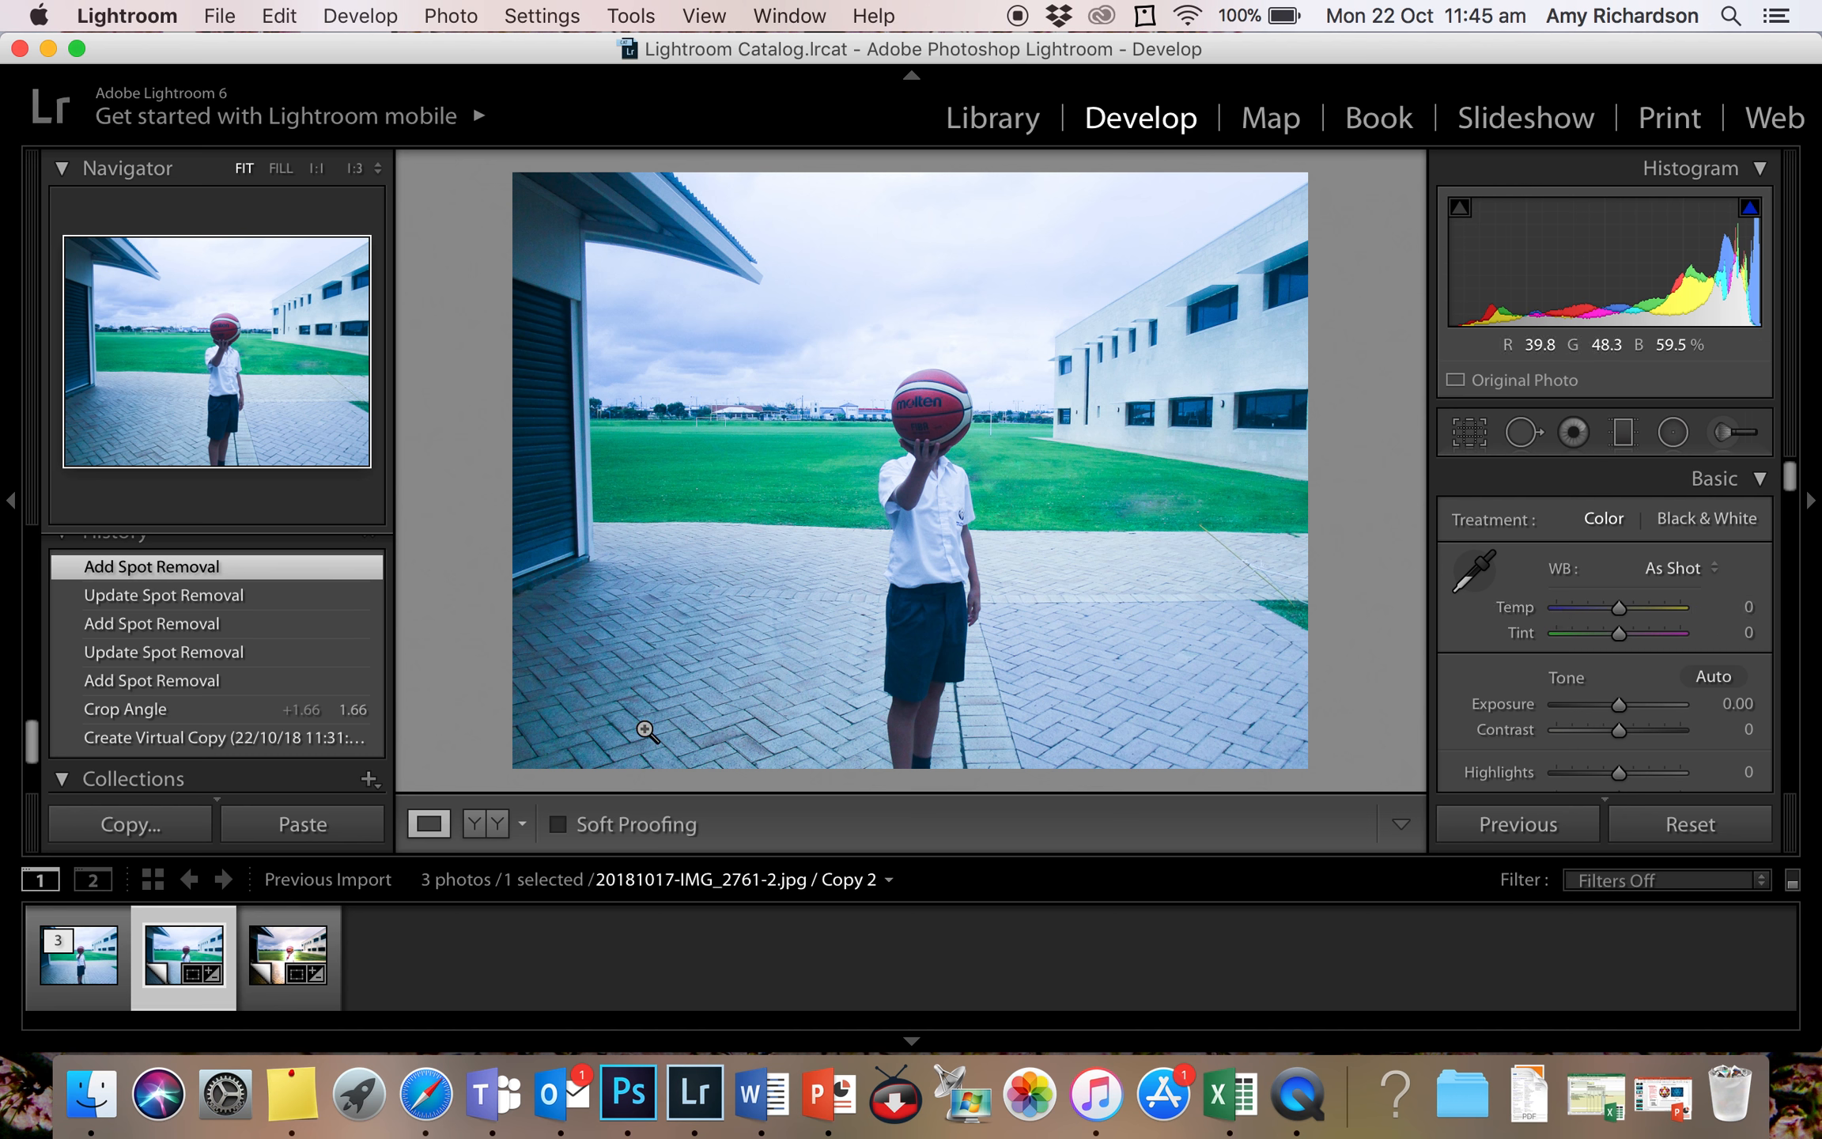
# Set the white balance to Temp +19 and Tint +12, and lower the exposure to -1.35.
pyautogui.moveTo(1619, 604); pyautogui.dragTo(1627, 632)
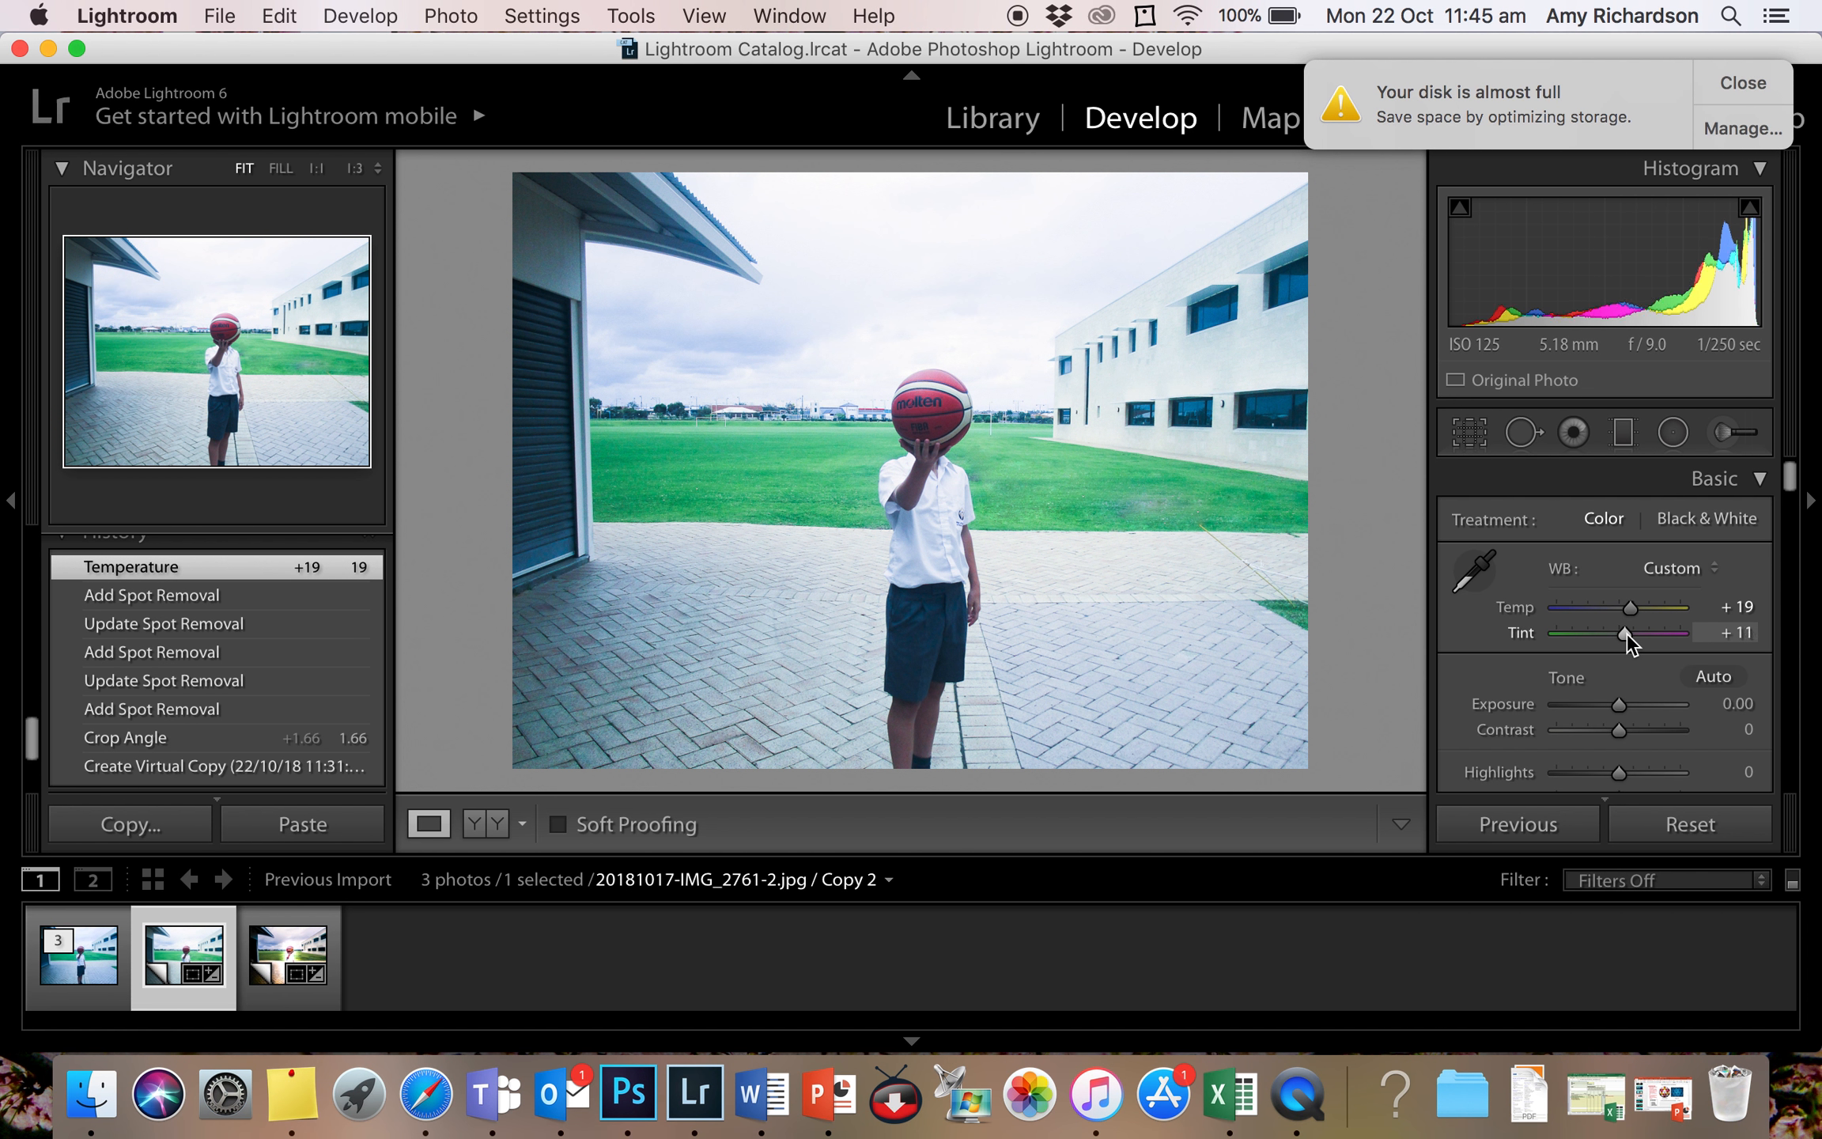
pyautogui.click(1726, 77)
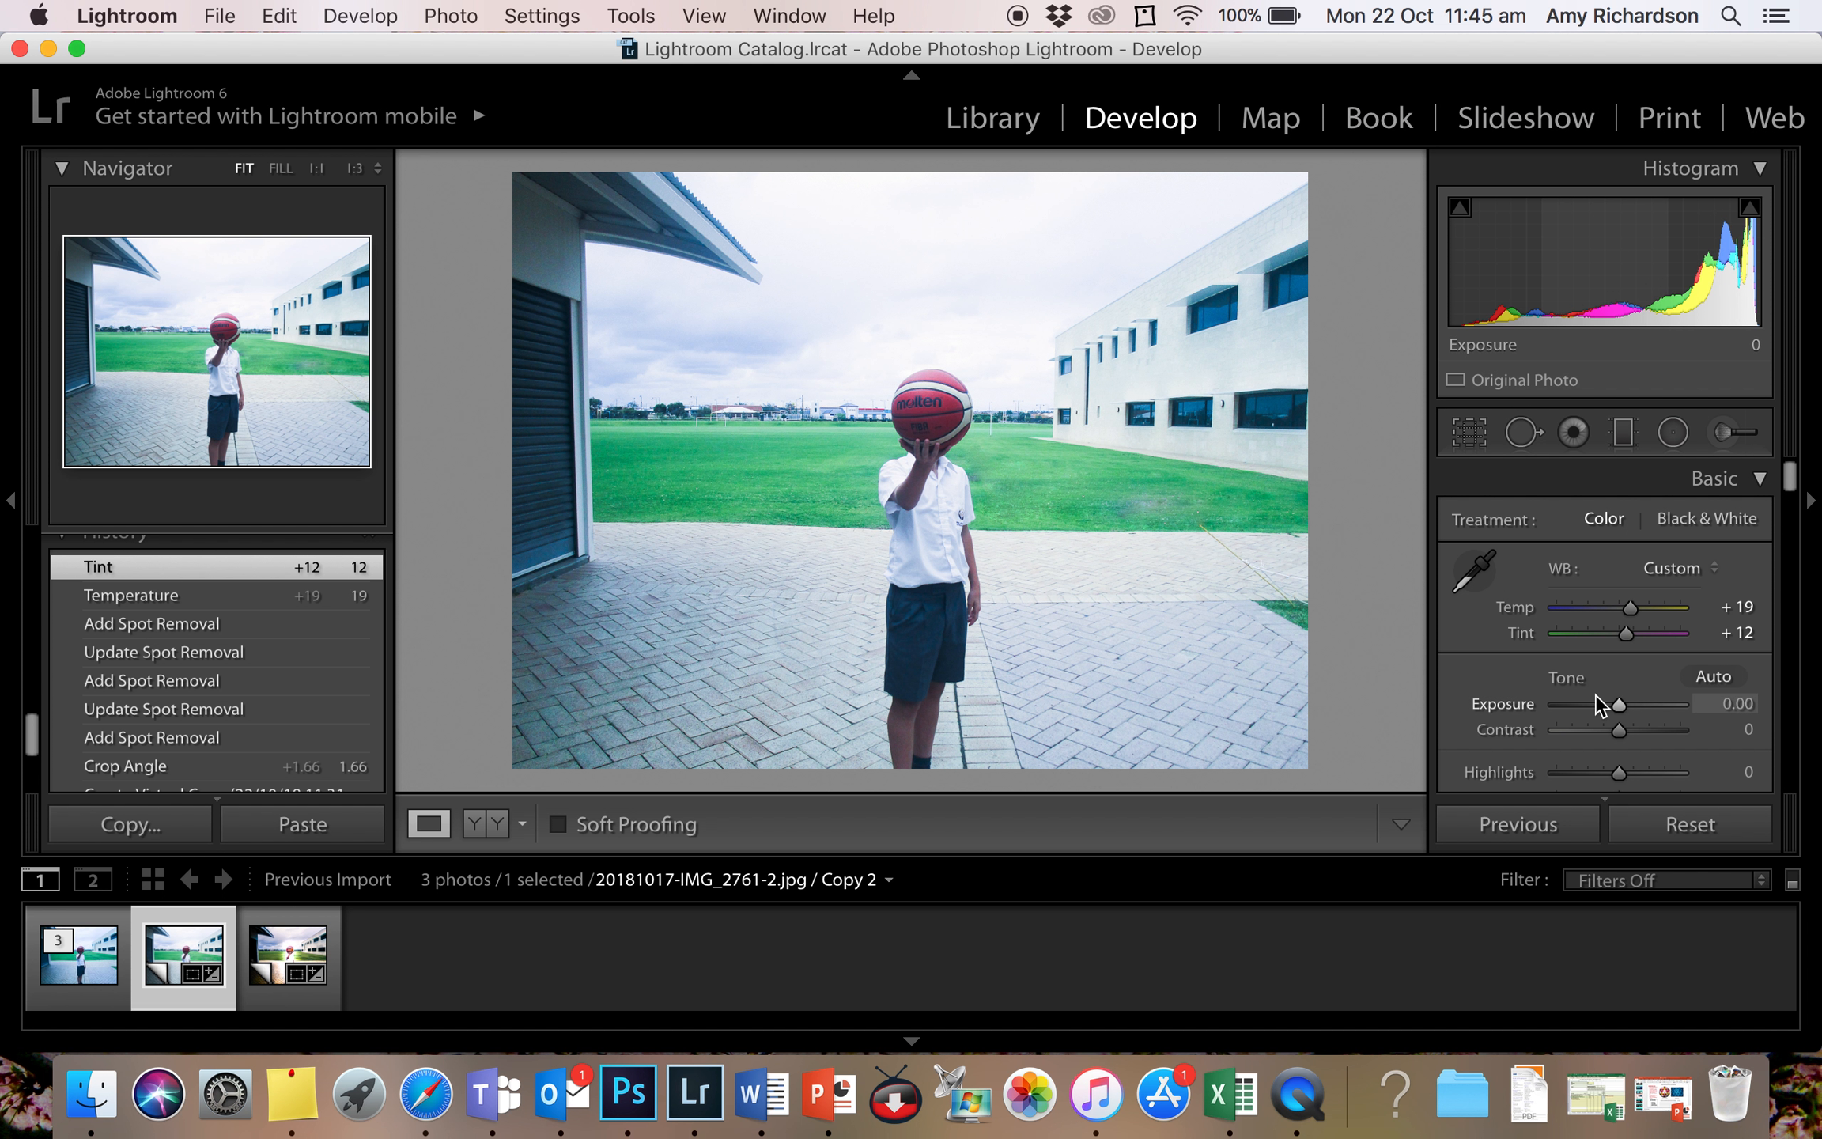
pyautogui.scroll(-3, 1596, 694)
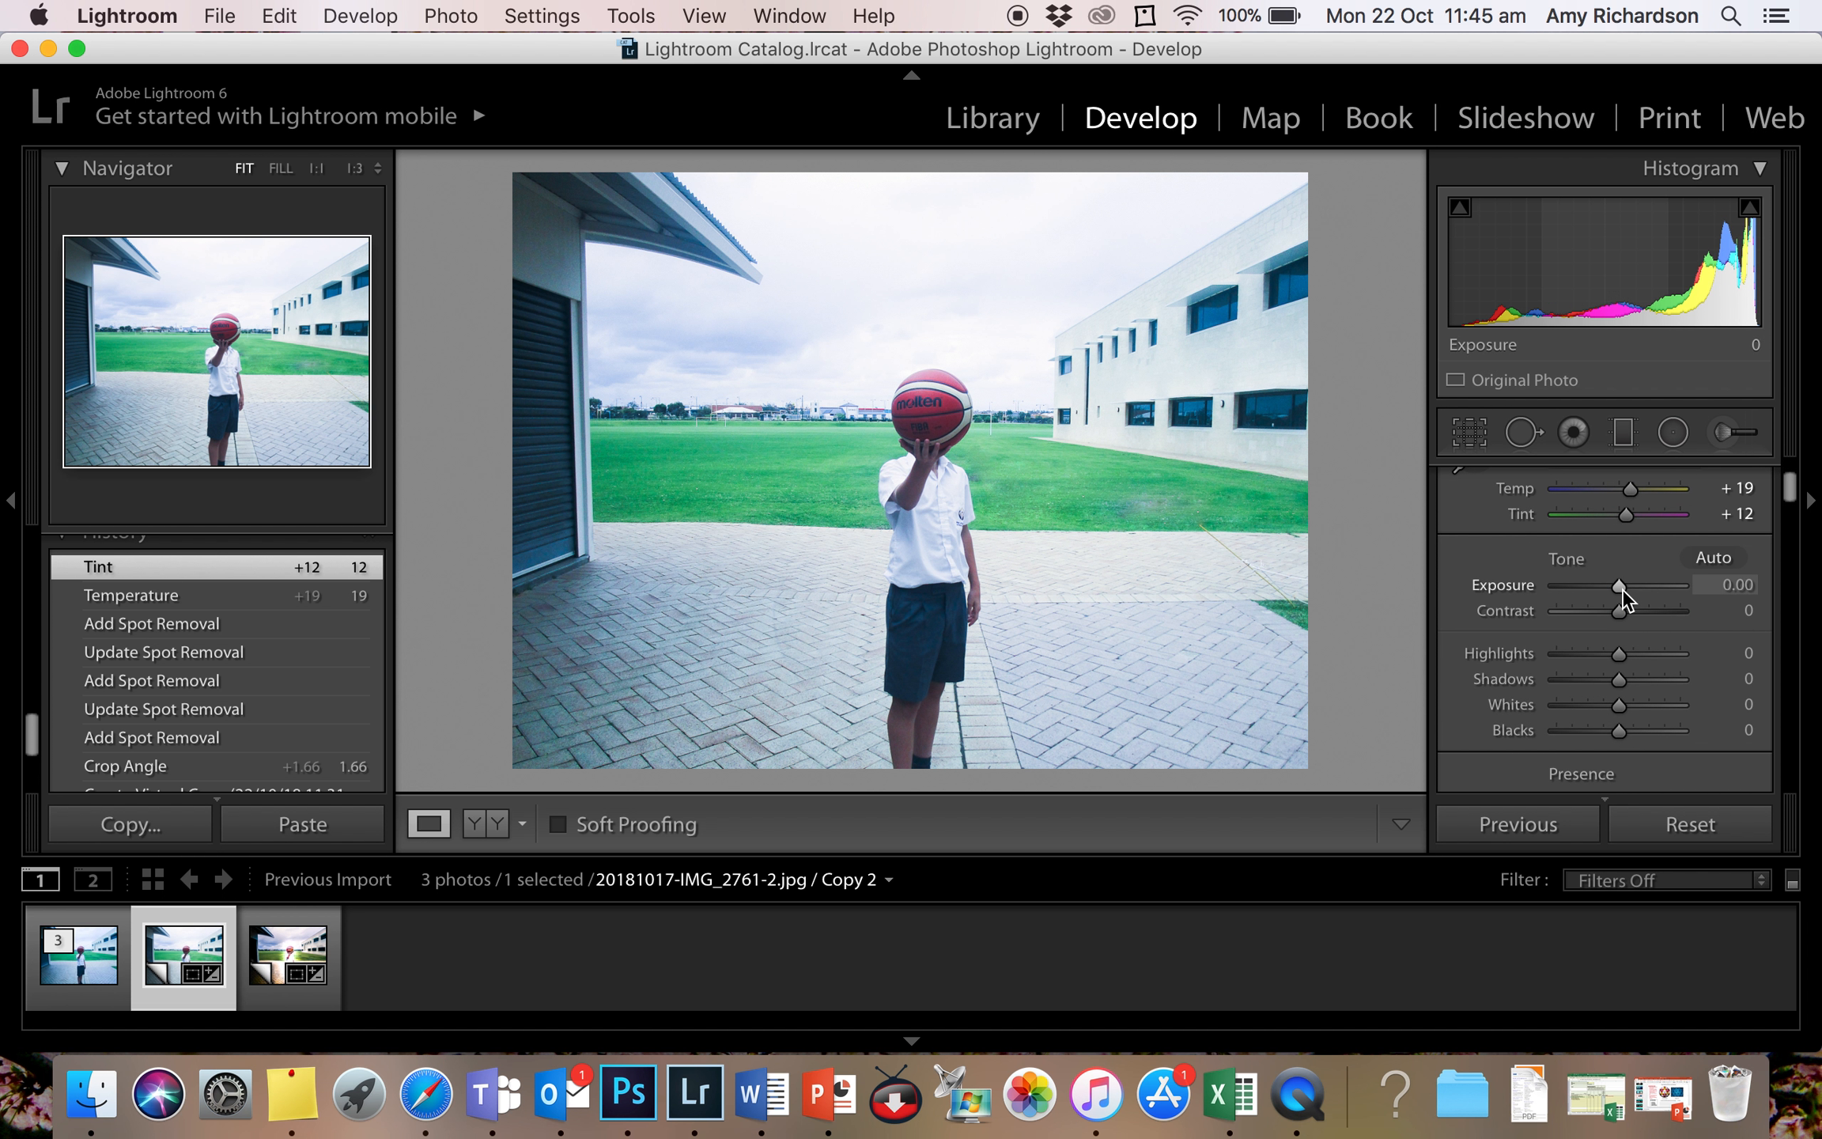
pyautogui.moveTo(1622, 585); pyautogui.dragTo(1633, 585)
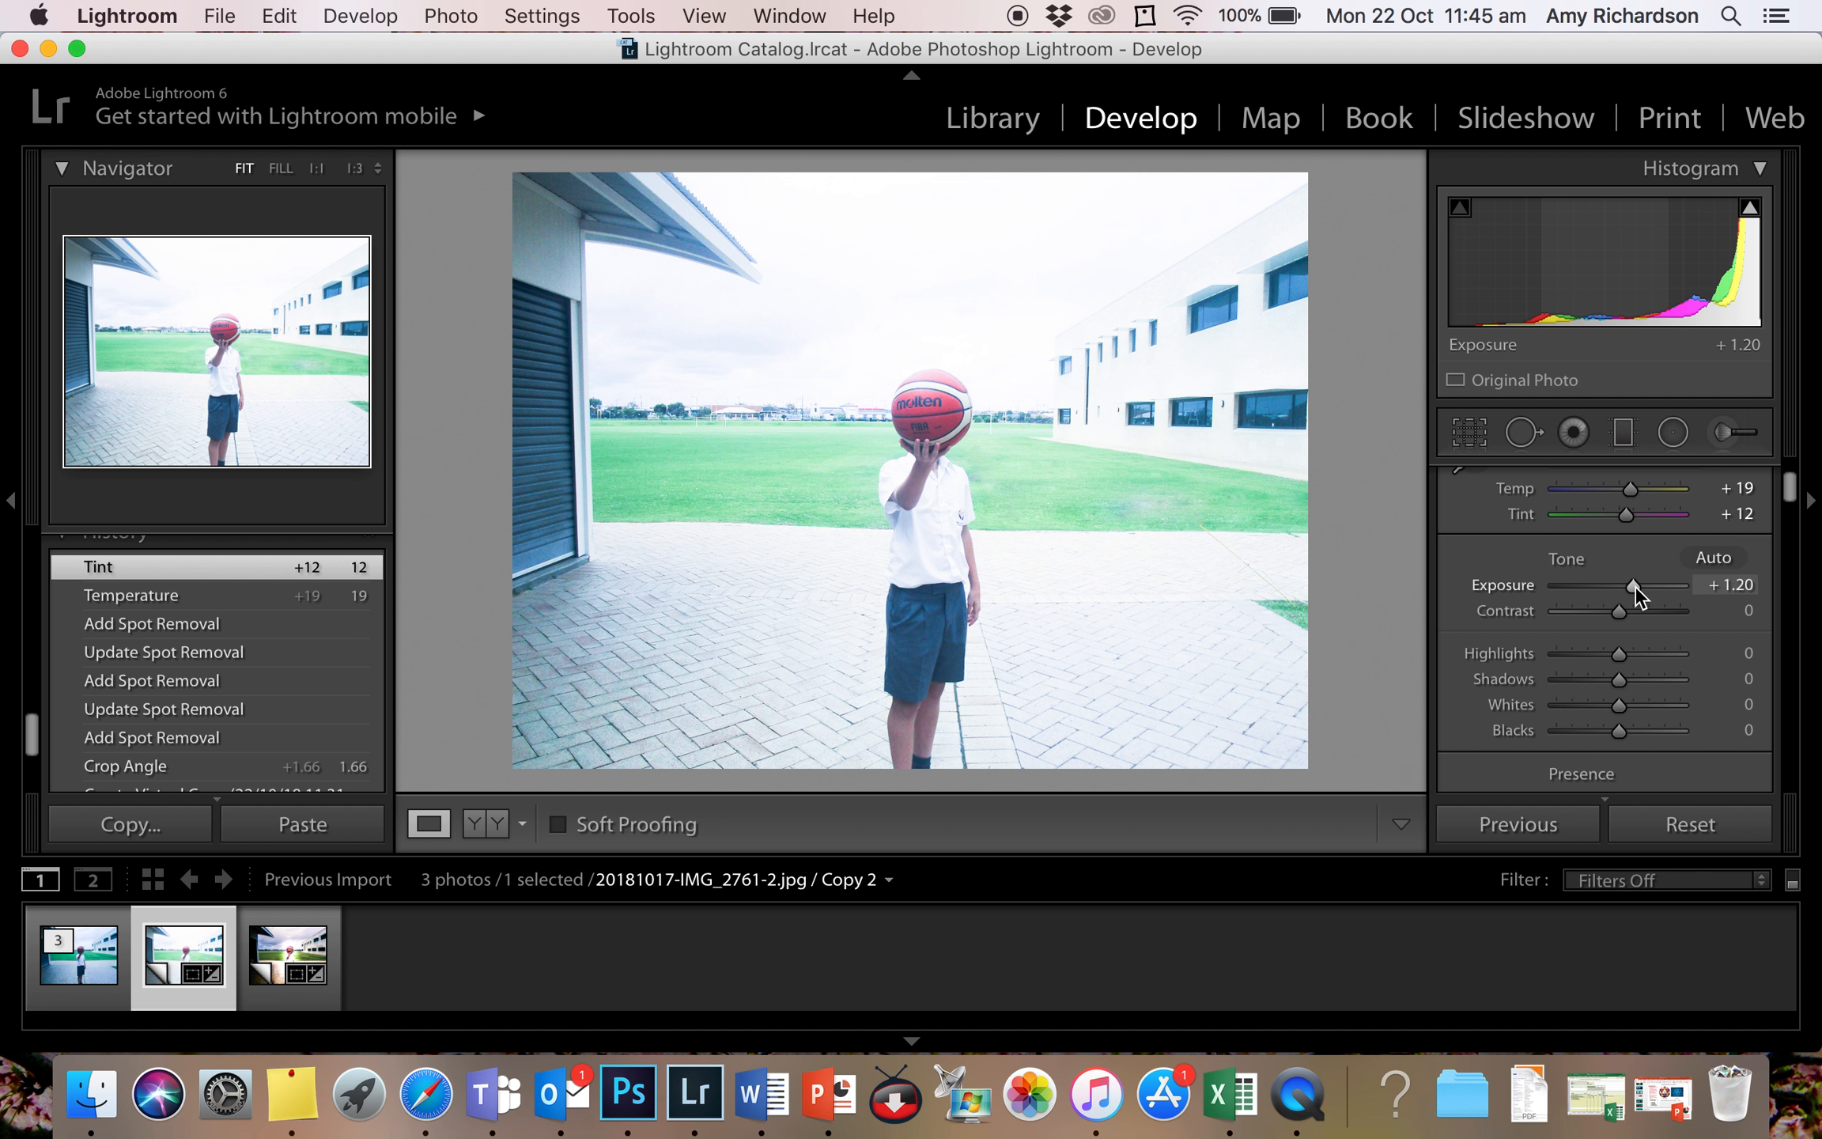
pyautogui.moveTo(1634, 586); pyautogui.dragTo(1605, 587)
# Set Contrast to +14, Highlights to +6, Shadows to +3, Whites to +52 and Clarity to +46.
pyautogui.scroll(-1, 1635, 608)
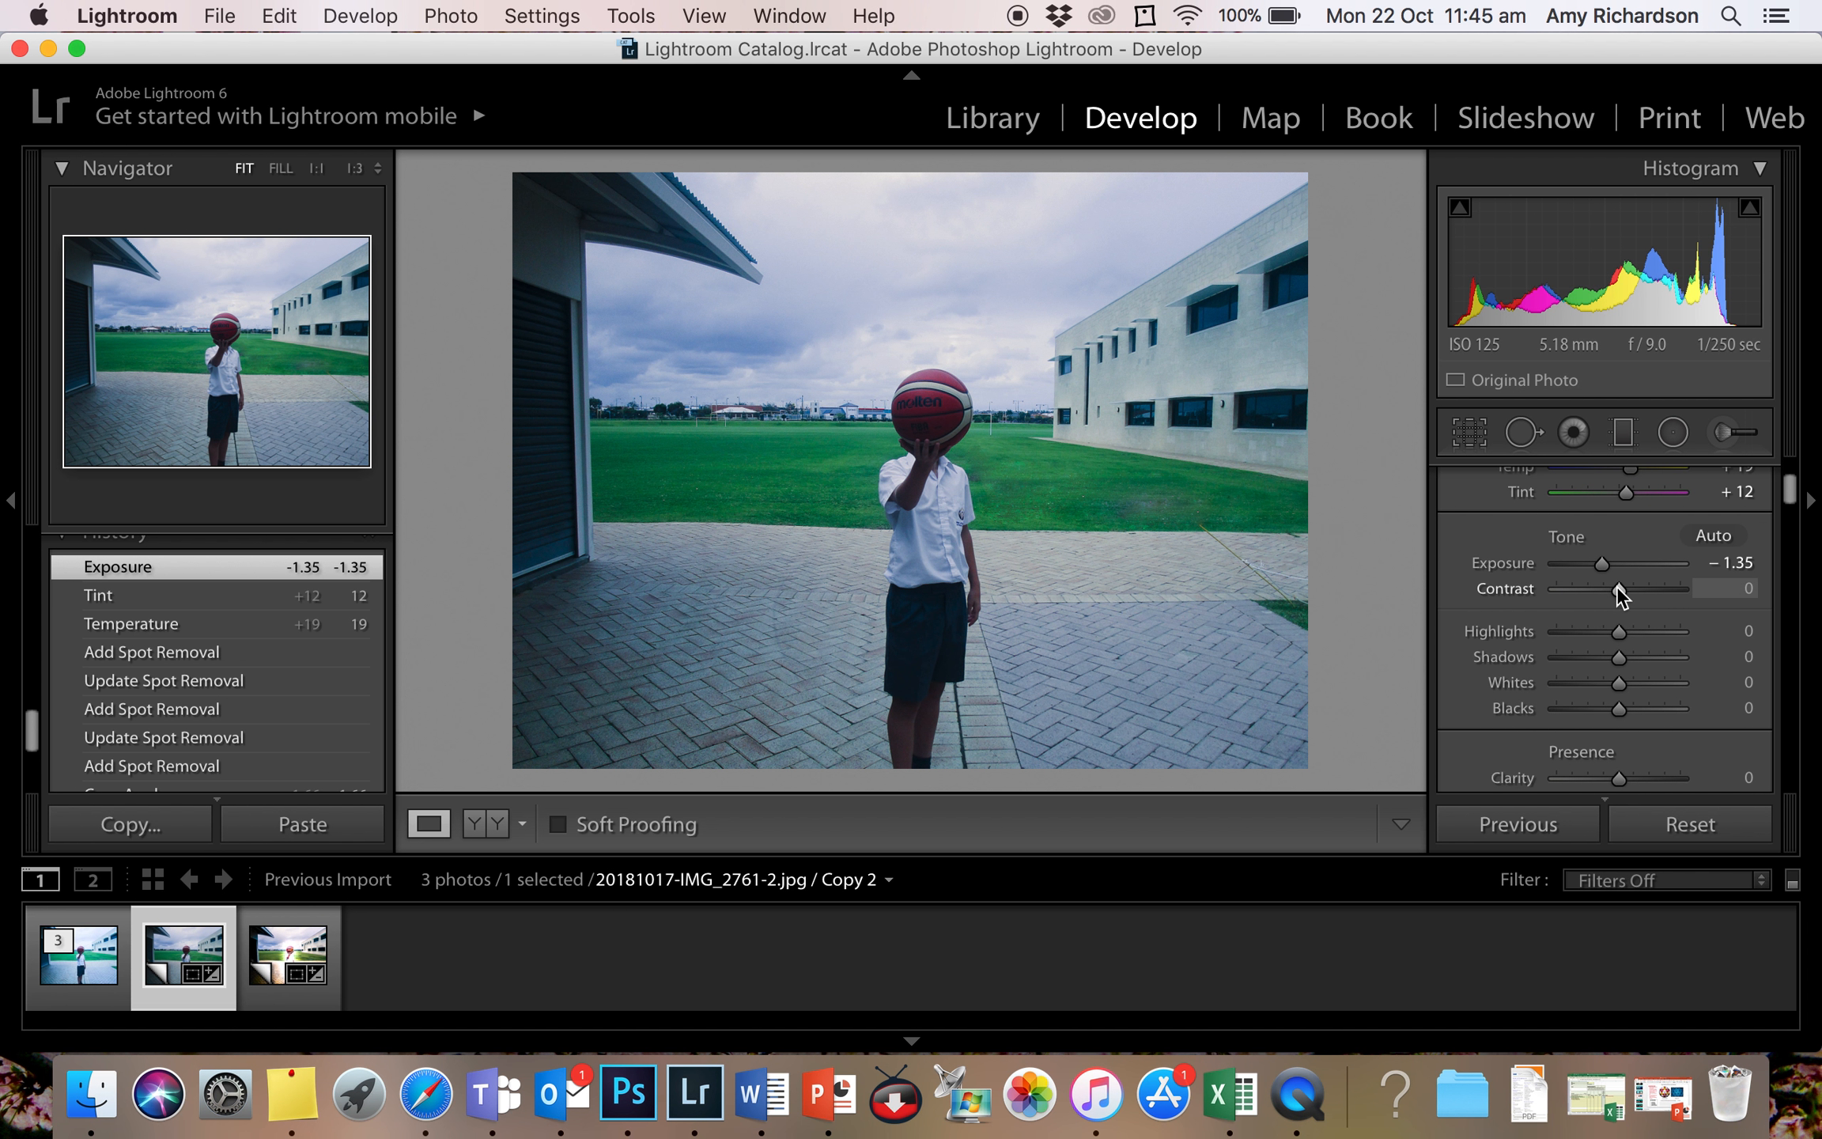
pyautogui.moveTo(1620, 587); pyautogui.dragTo(1617, 632)
pyautogui.scroll(-3, 1627, 599)
pyautogui.scroll(-1, 1617, 644)
pyautogui.scroll(-2, 1617, 645)
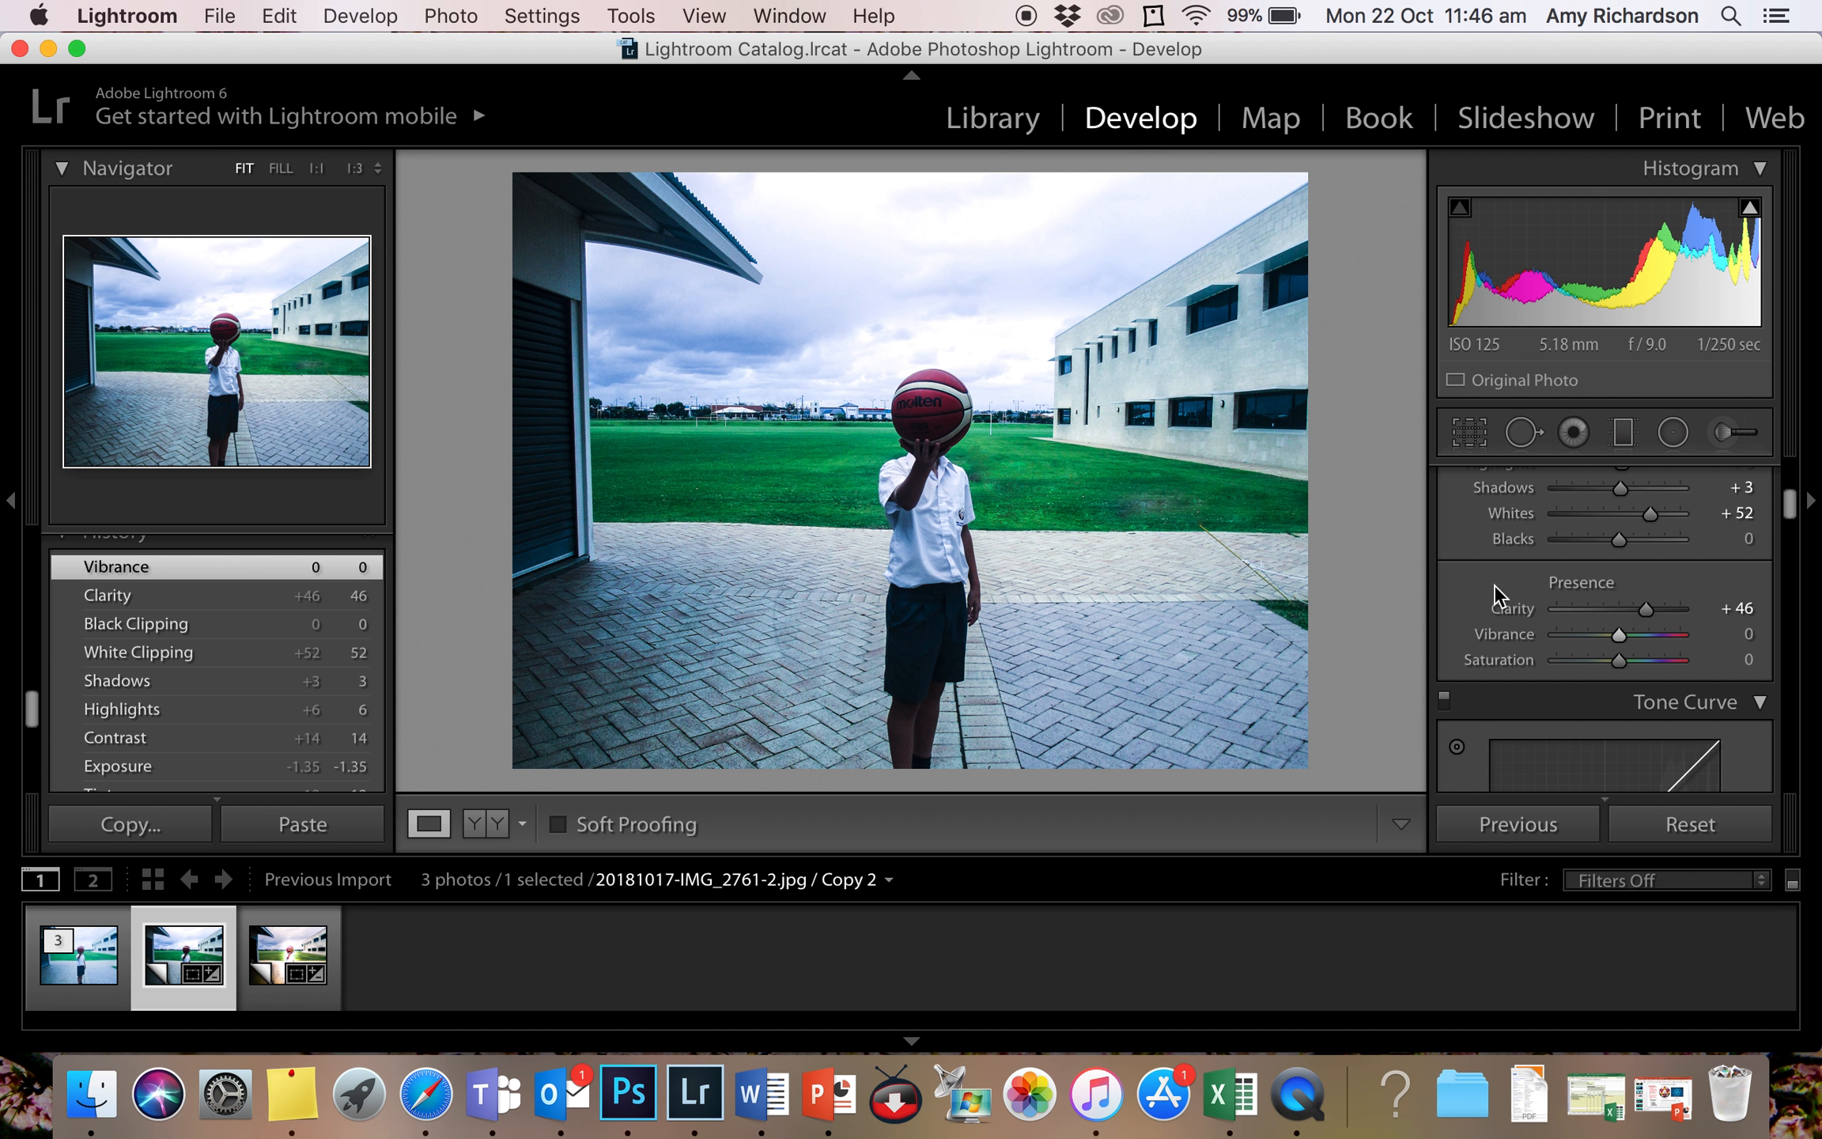
# Shift the grass hue with the targeted adjustment tool to Green -84 and Aqua -59.
pyautogui.scroll(-5, 1493, 585)
pyautogui.scroll(-8, 1493, 585)
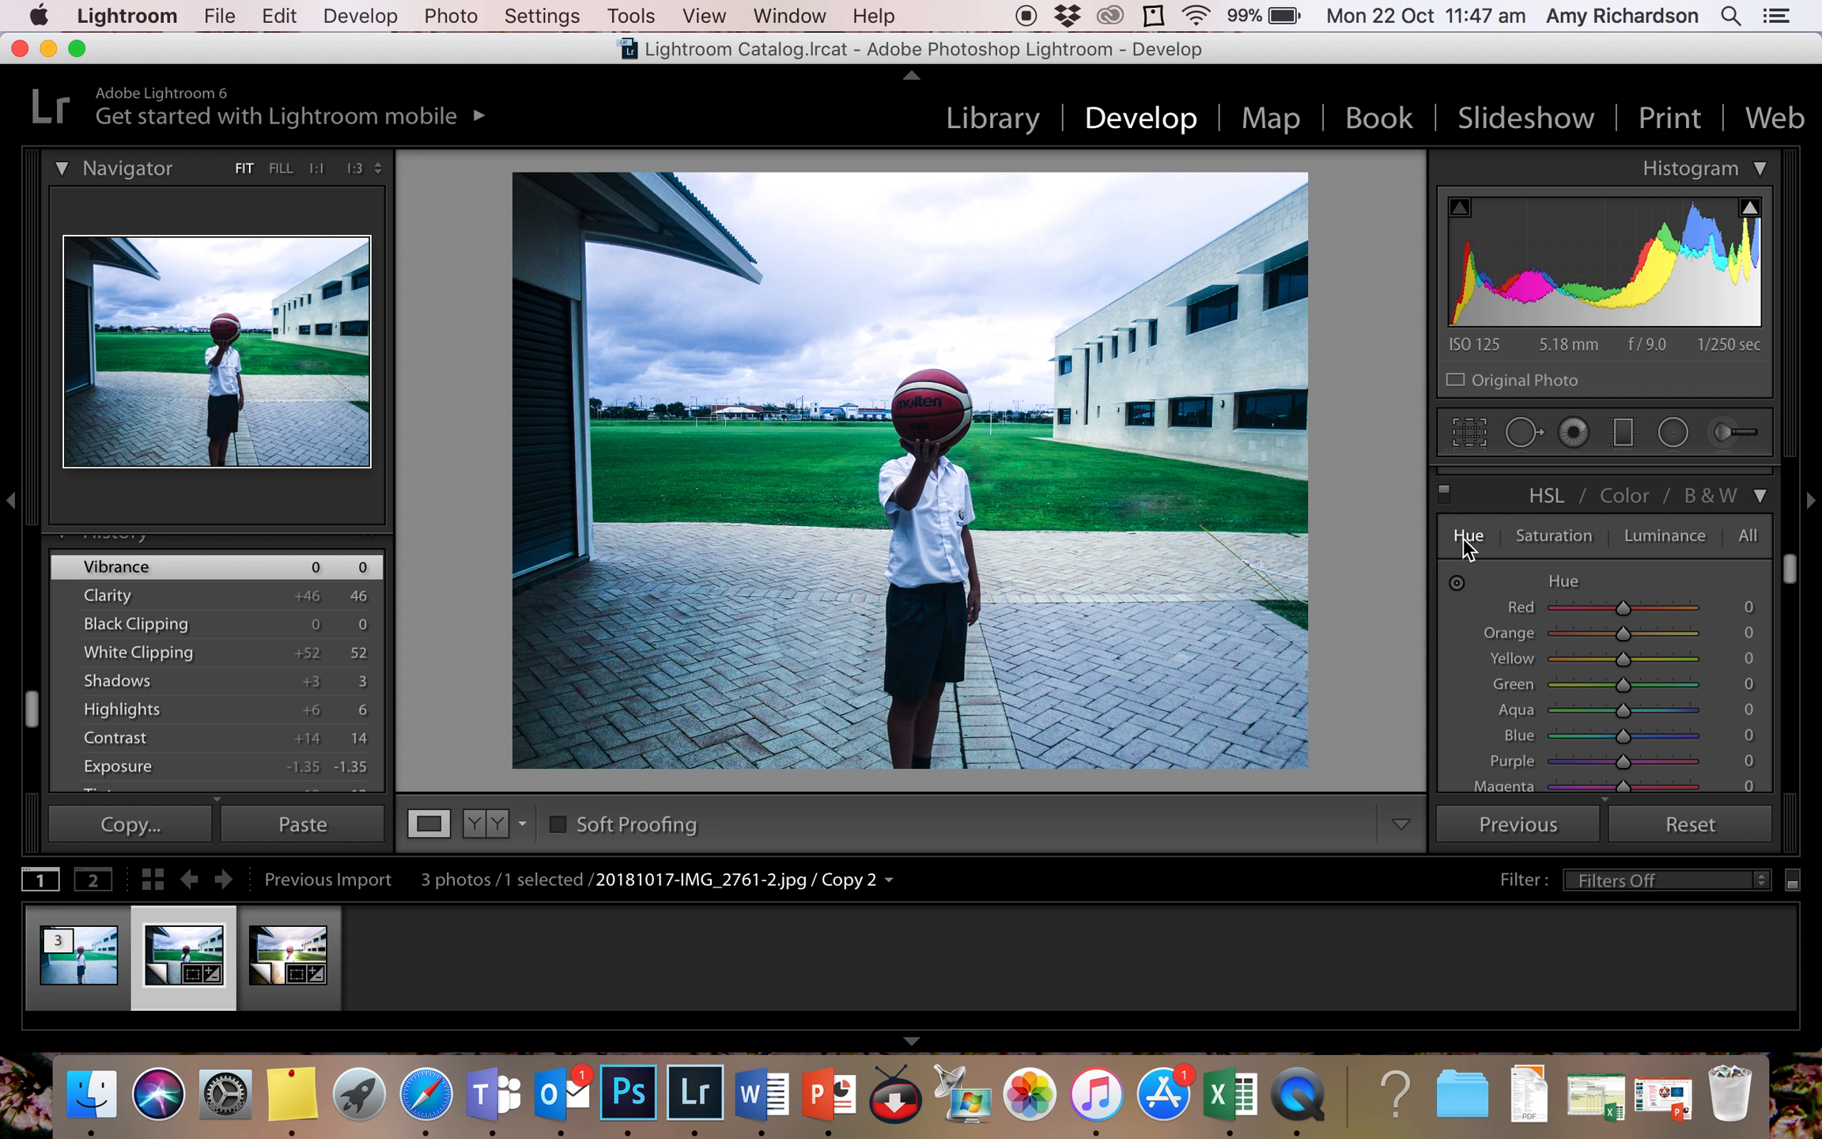
pyautogui.click(1457, 585)
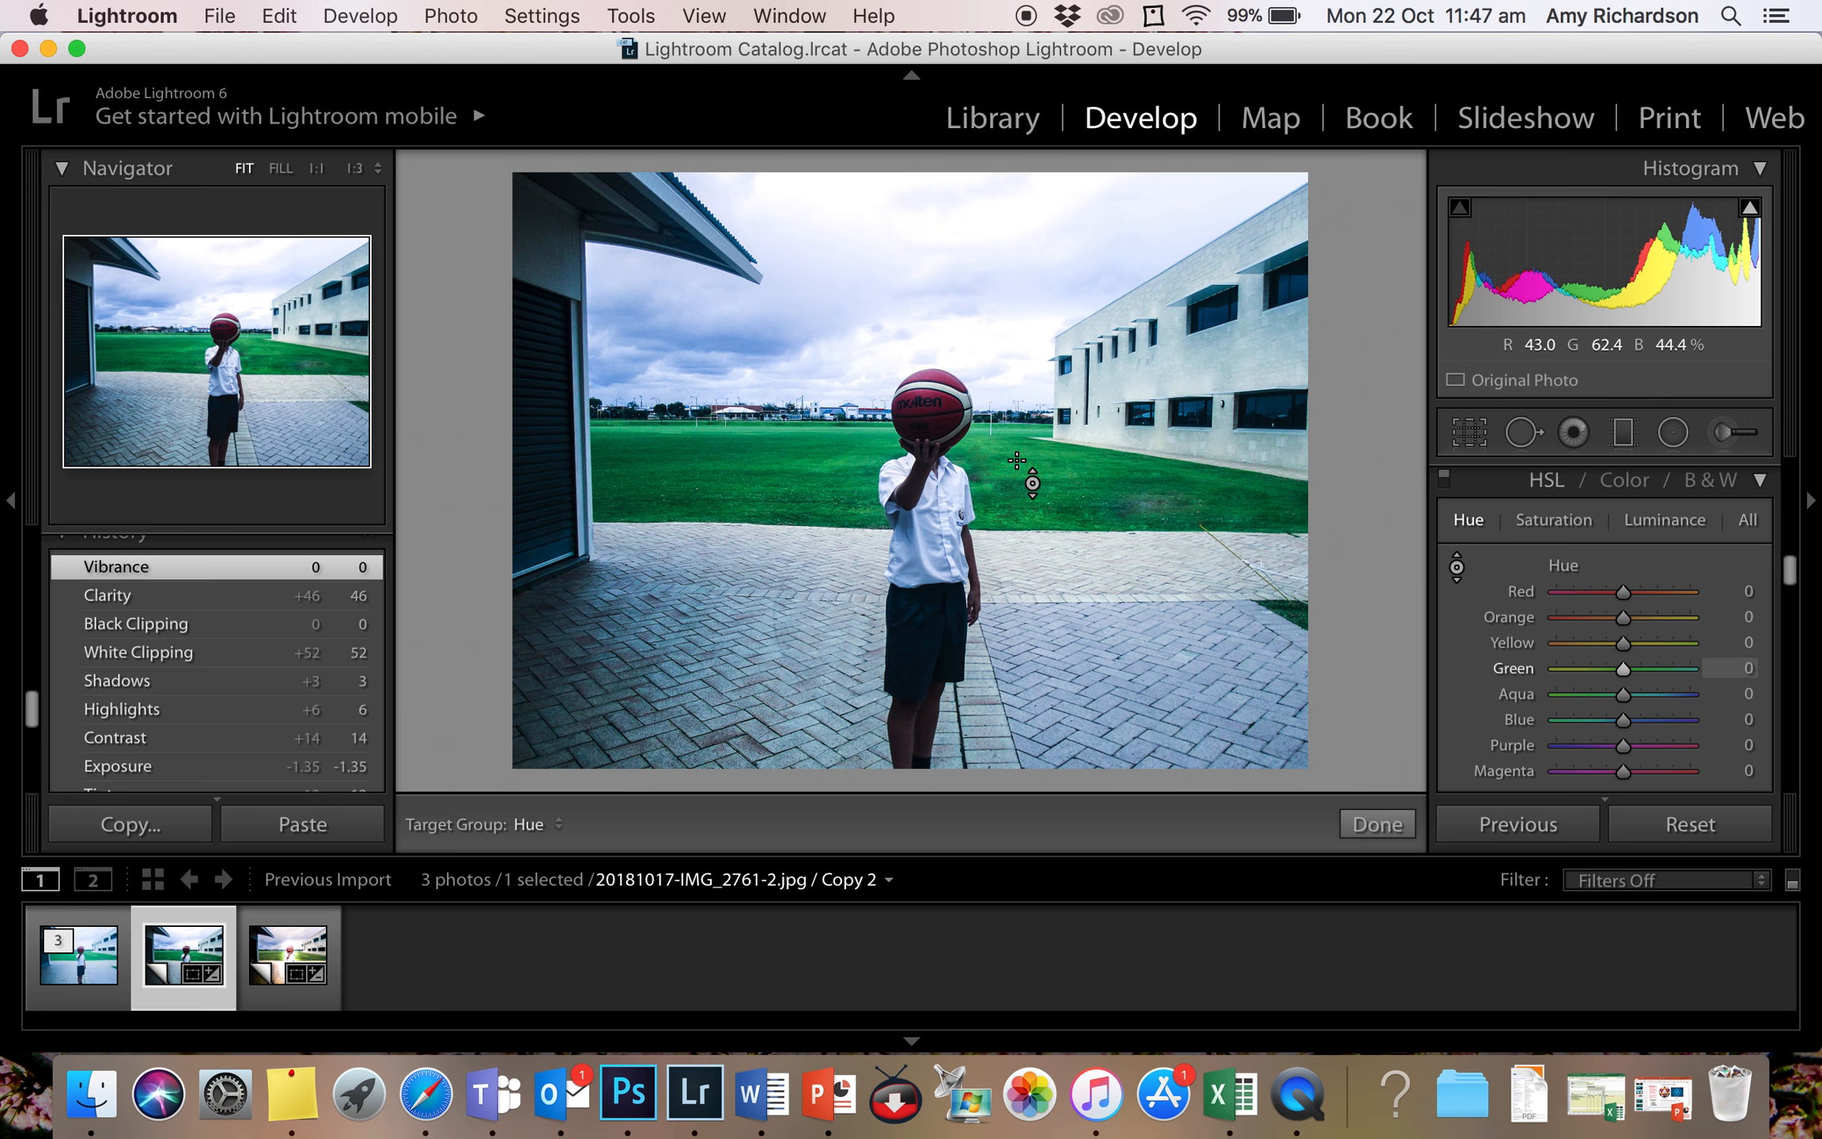
pyautogui.moveTo(1144, 497); pyautogui.dragTo(1144, 578)
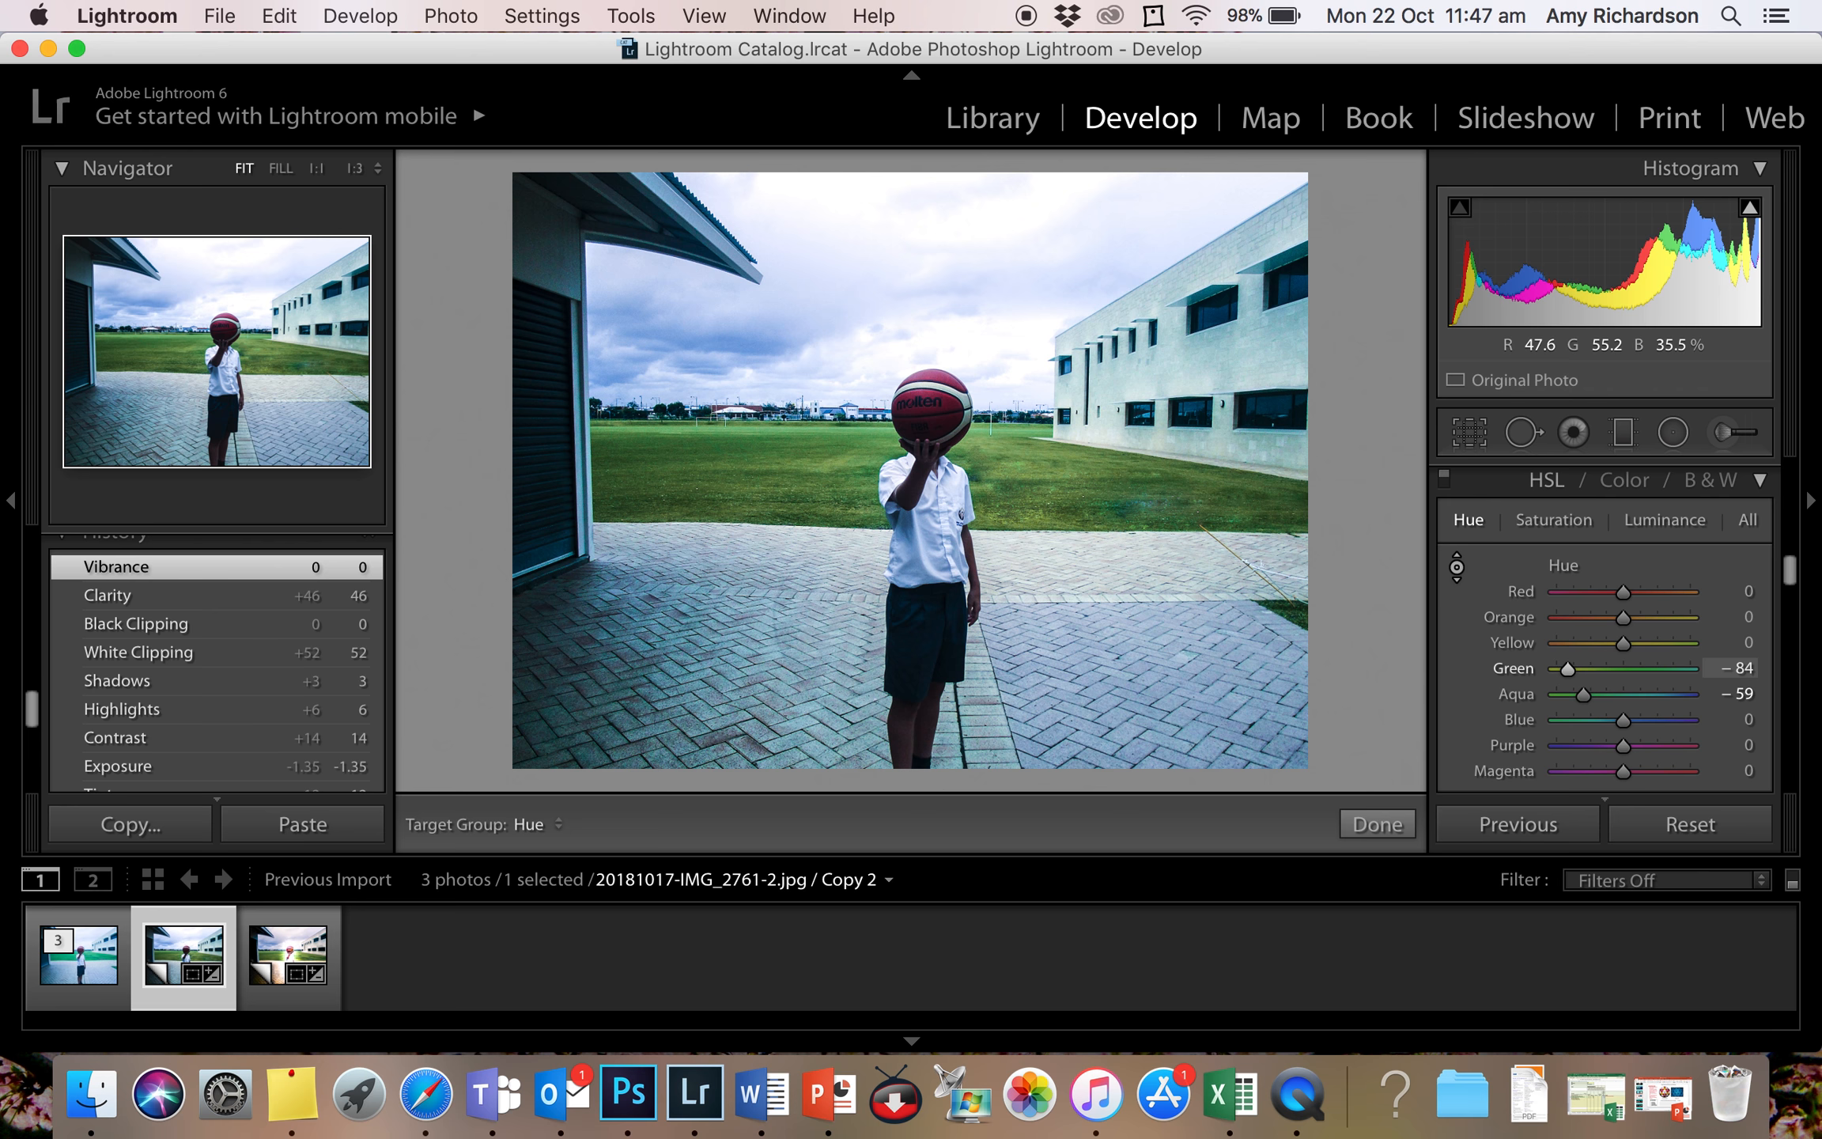
pyautogui.moveTo(1014, 459); pyautogui.dragTo(1014, 459)
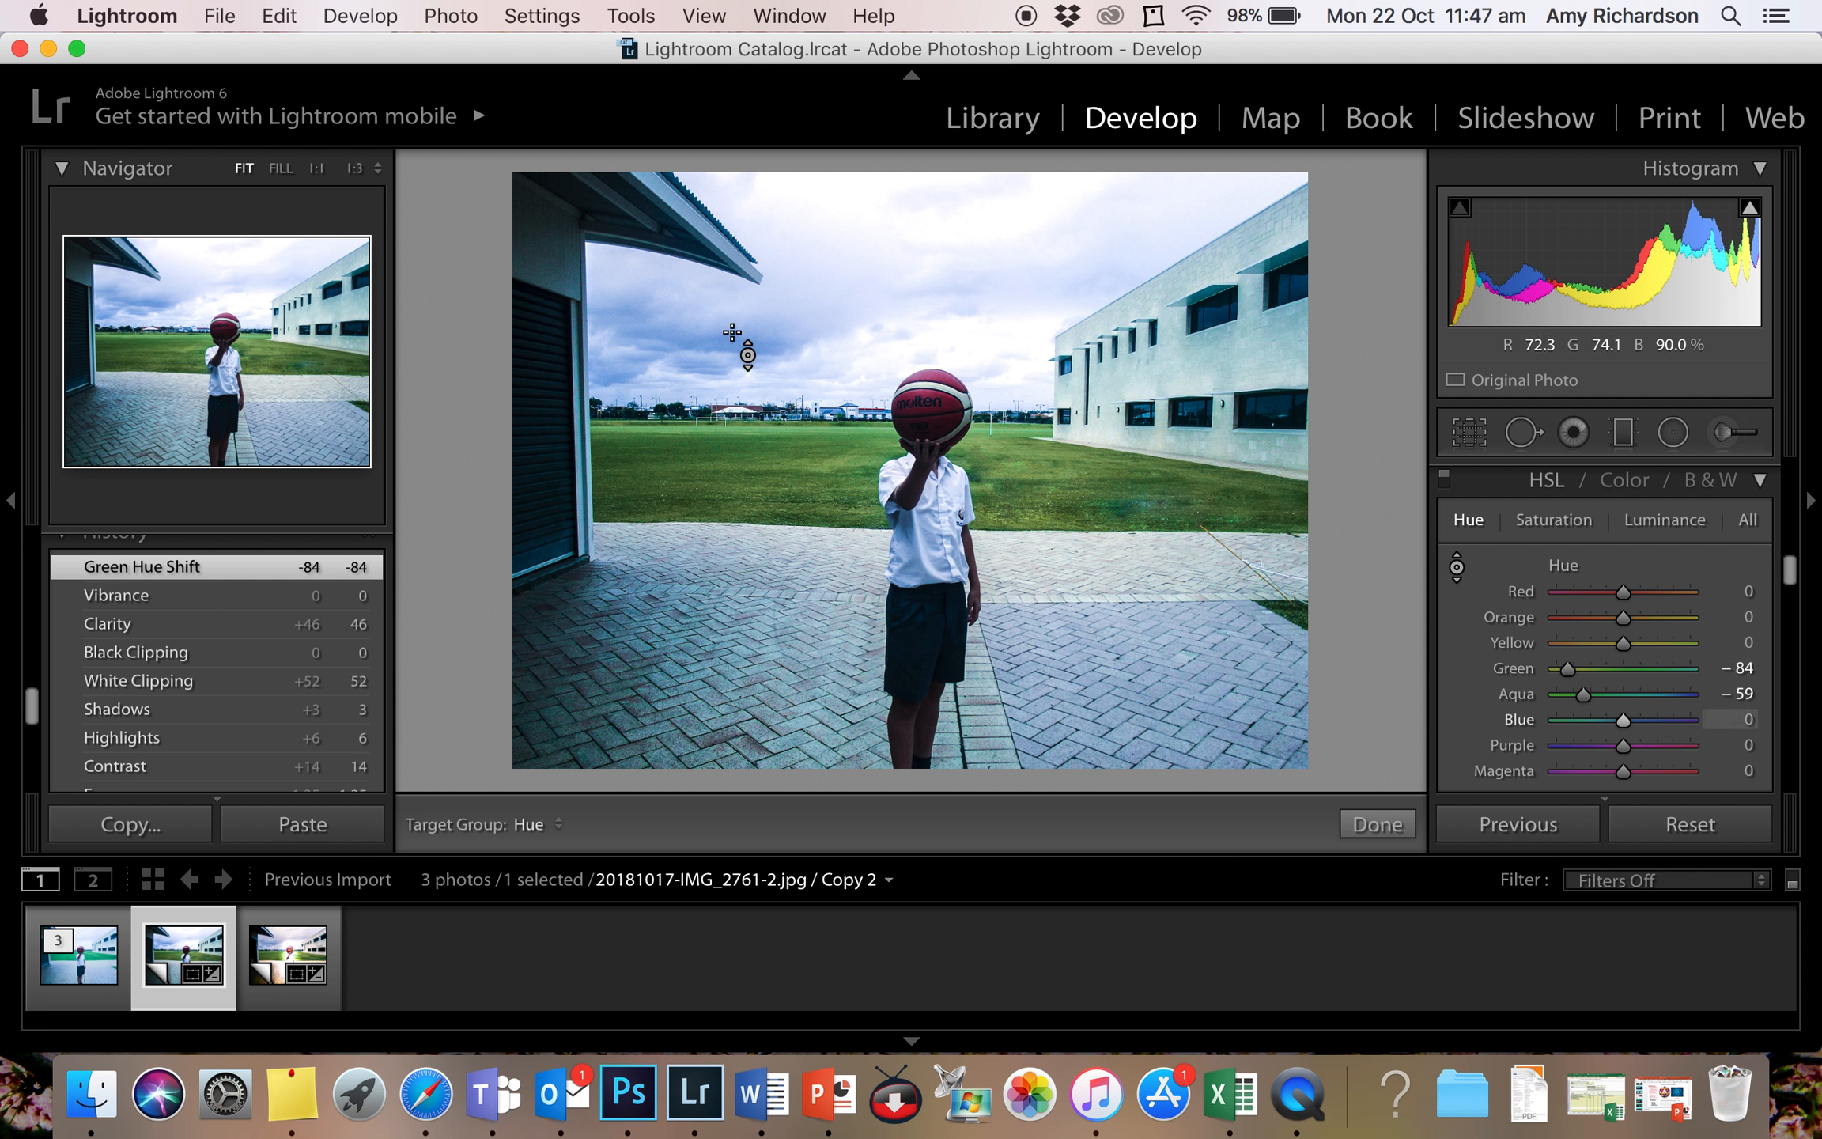
# Shift the sky hue with the targeted adjustment tool to Blue -34 and Purple -3.
pyautogui.moveTo(822, 332)
pyautogui.mouseDown()
pyautogui.moveTo(823, 393)
pyautogui.moveTo(822, 359)
pyautogui.mouseUp()
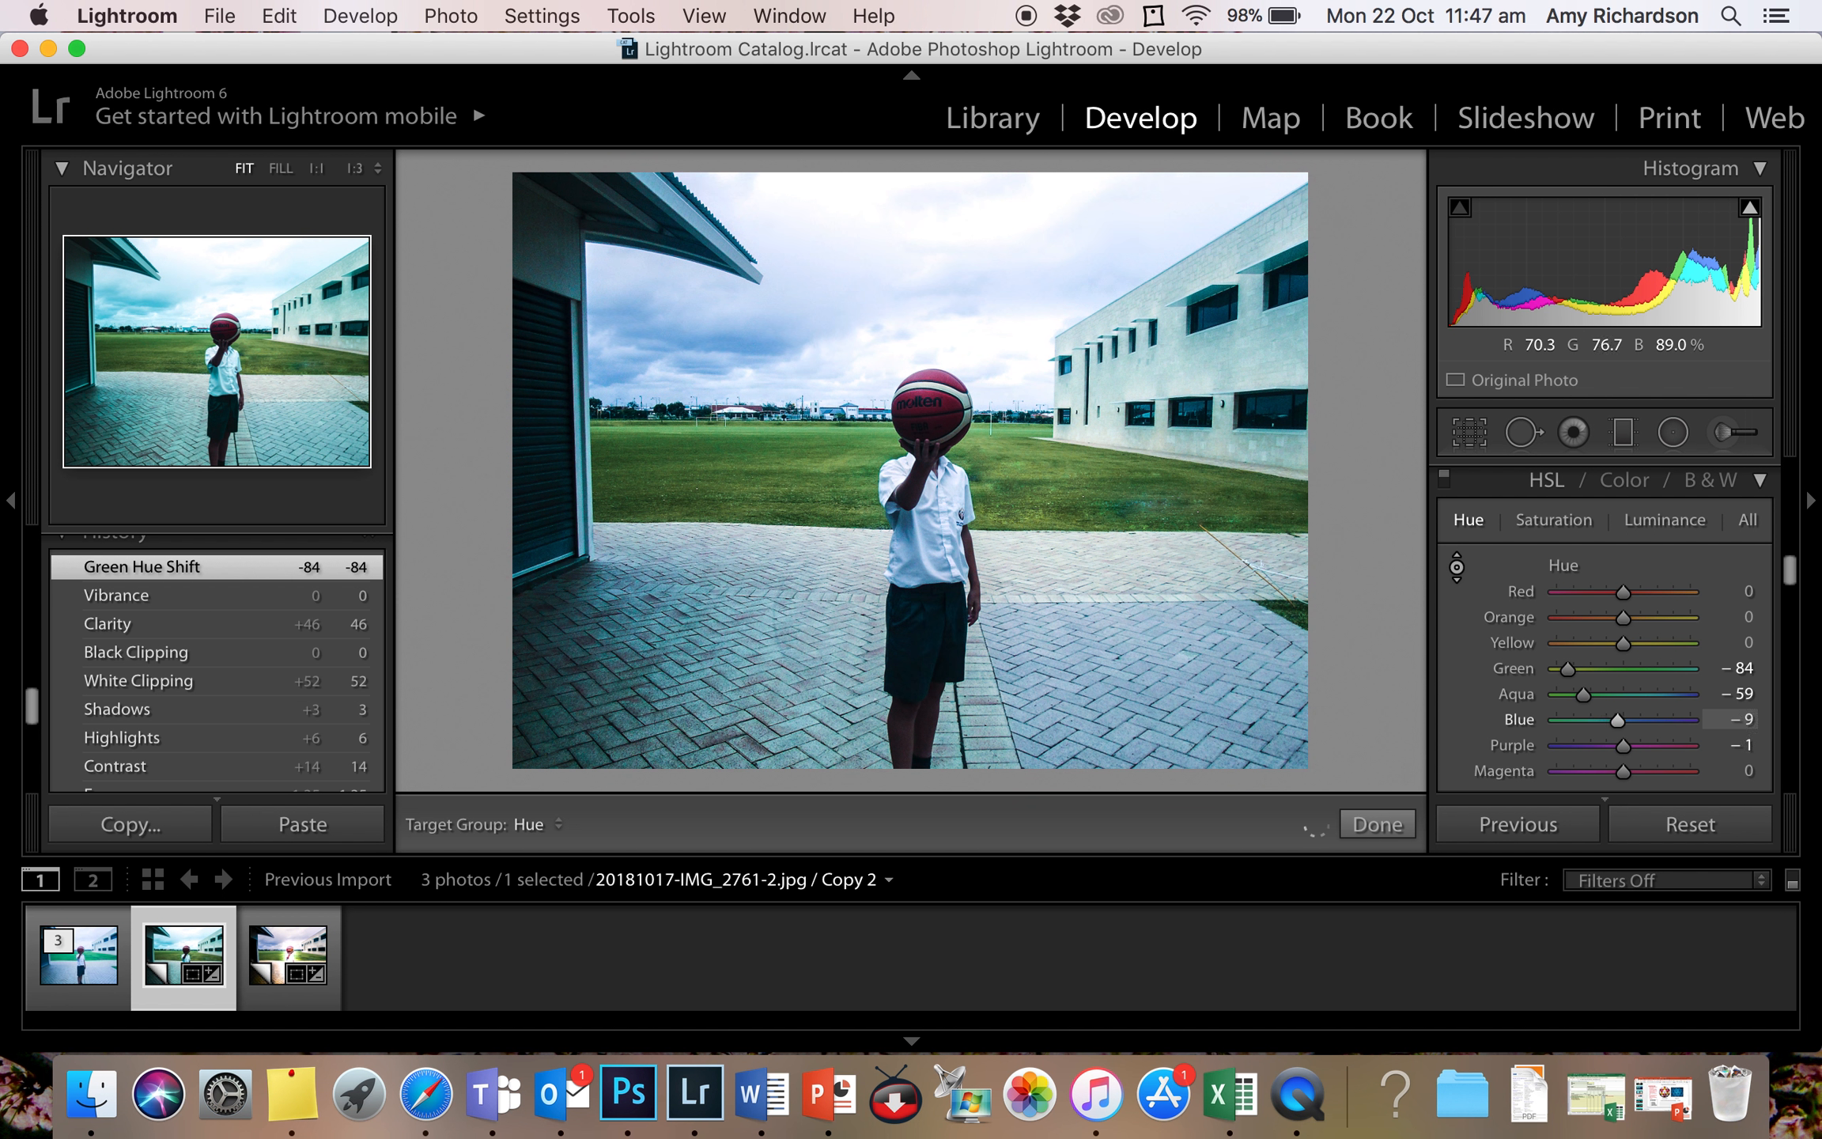
pyautogui.moveTo(712, 317); pyautogui.dragTo(711, 417)
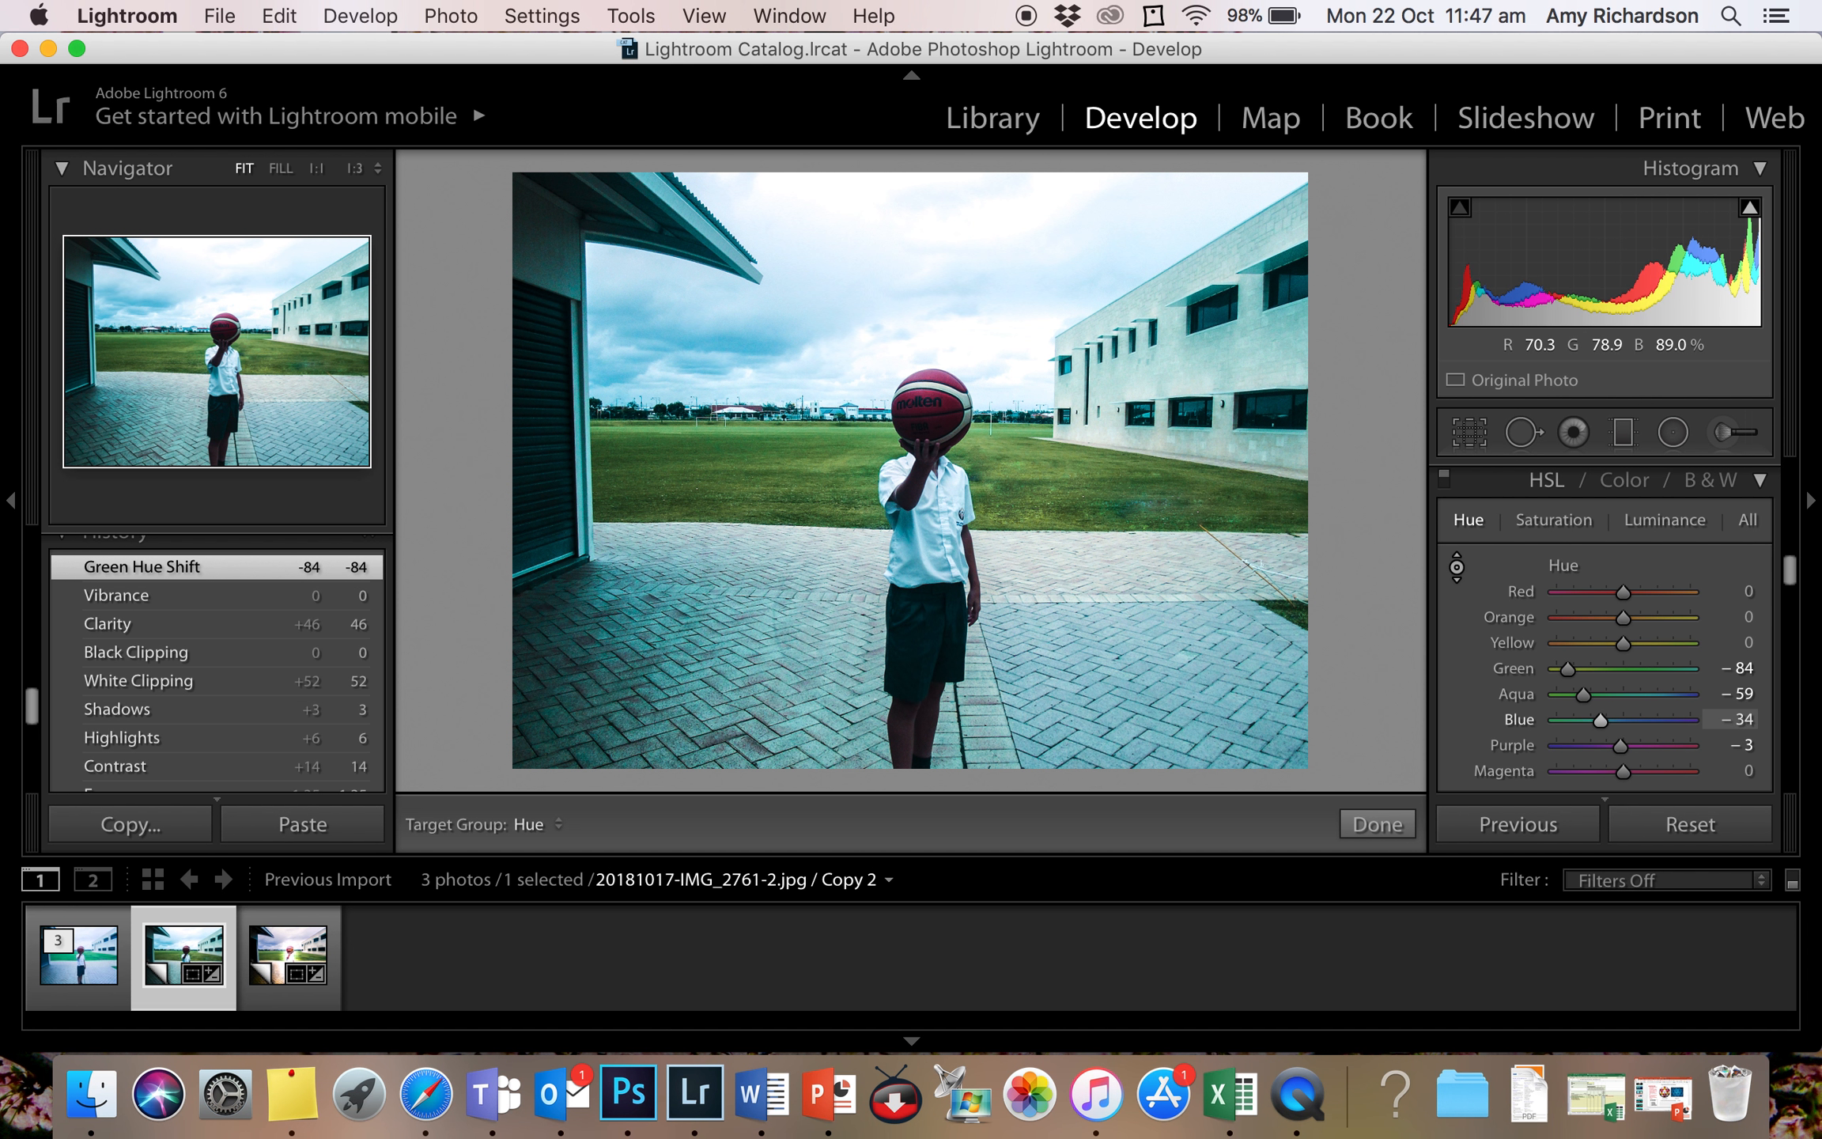
pyautogui.moveTo(711, 417); pyautogui.dragTo(712, 417)
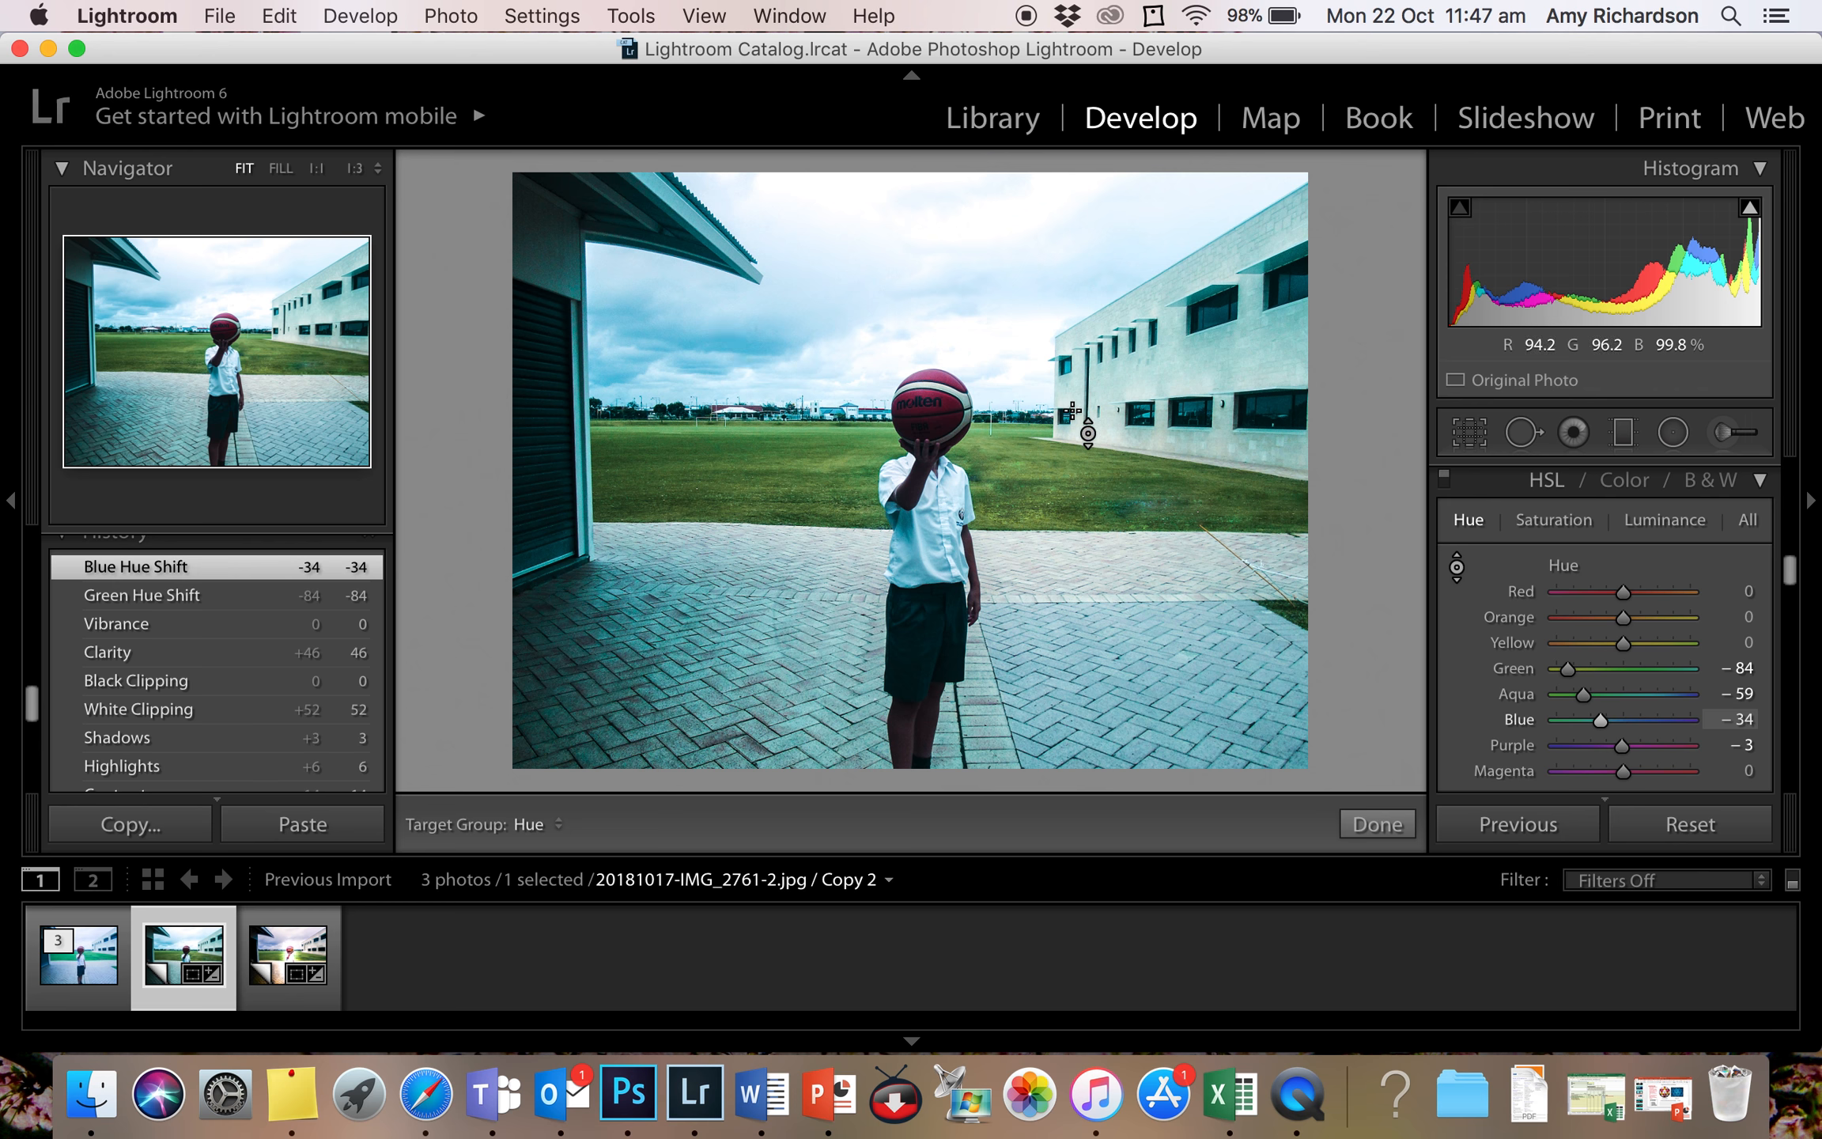
# Set the tone curve regions to Highlights +33, Lights -12, Darks -7 and Shadows +22.
pyautogui.scroll(5, 1567, 628)
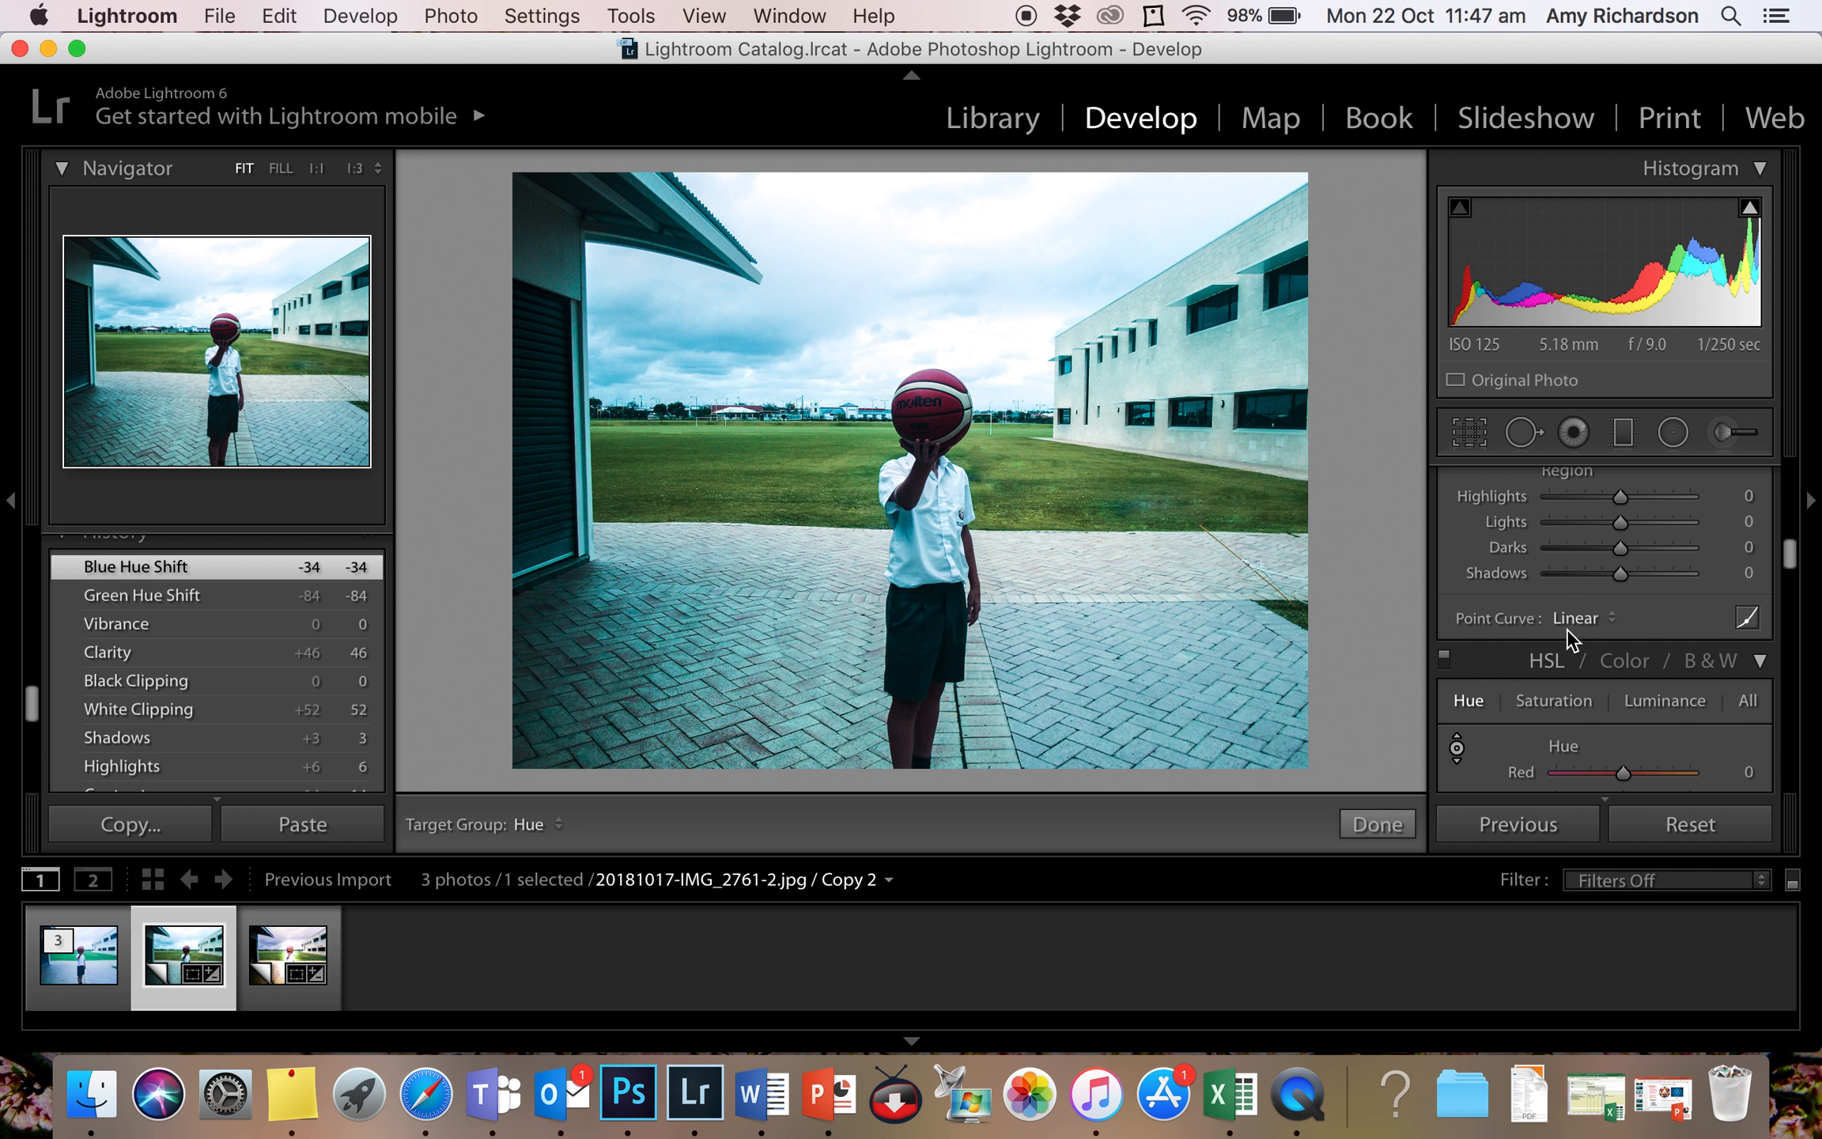
pyautogui.scroll(4, 1572, 622)
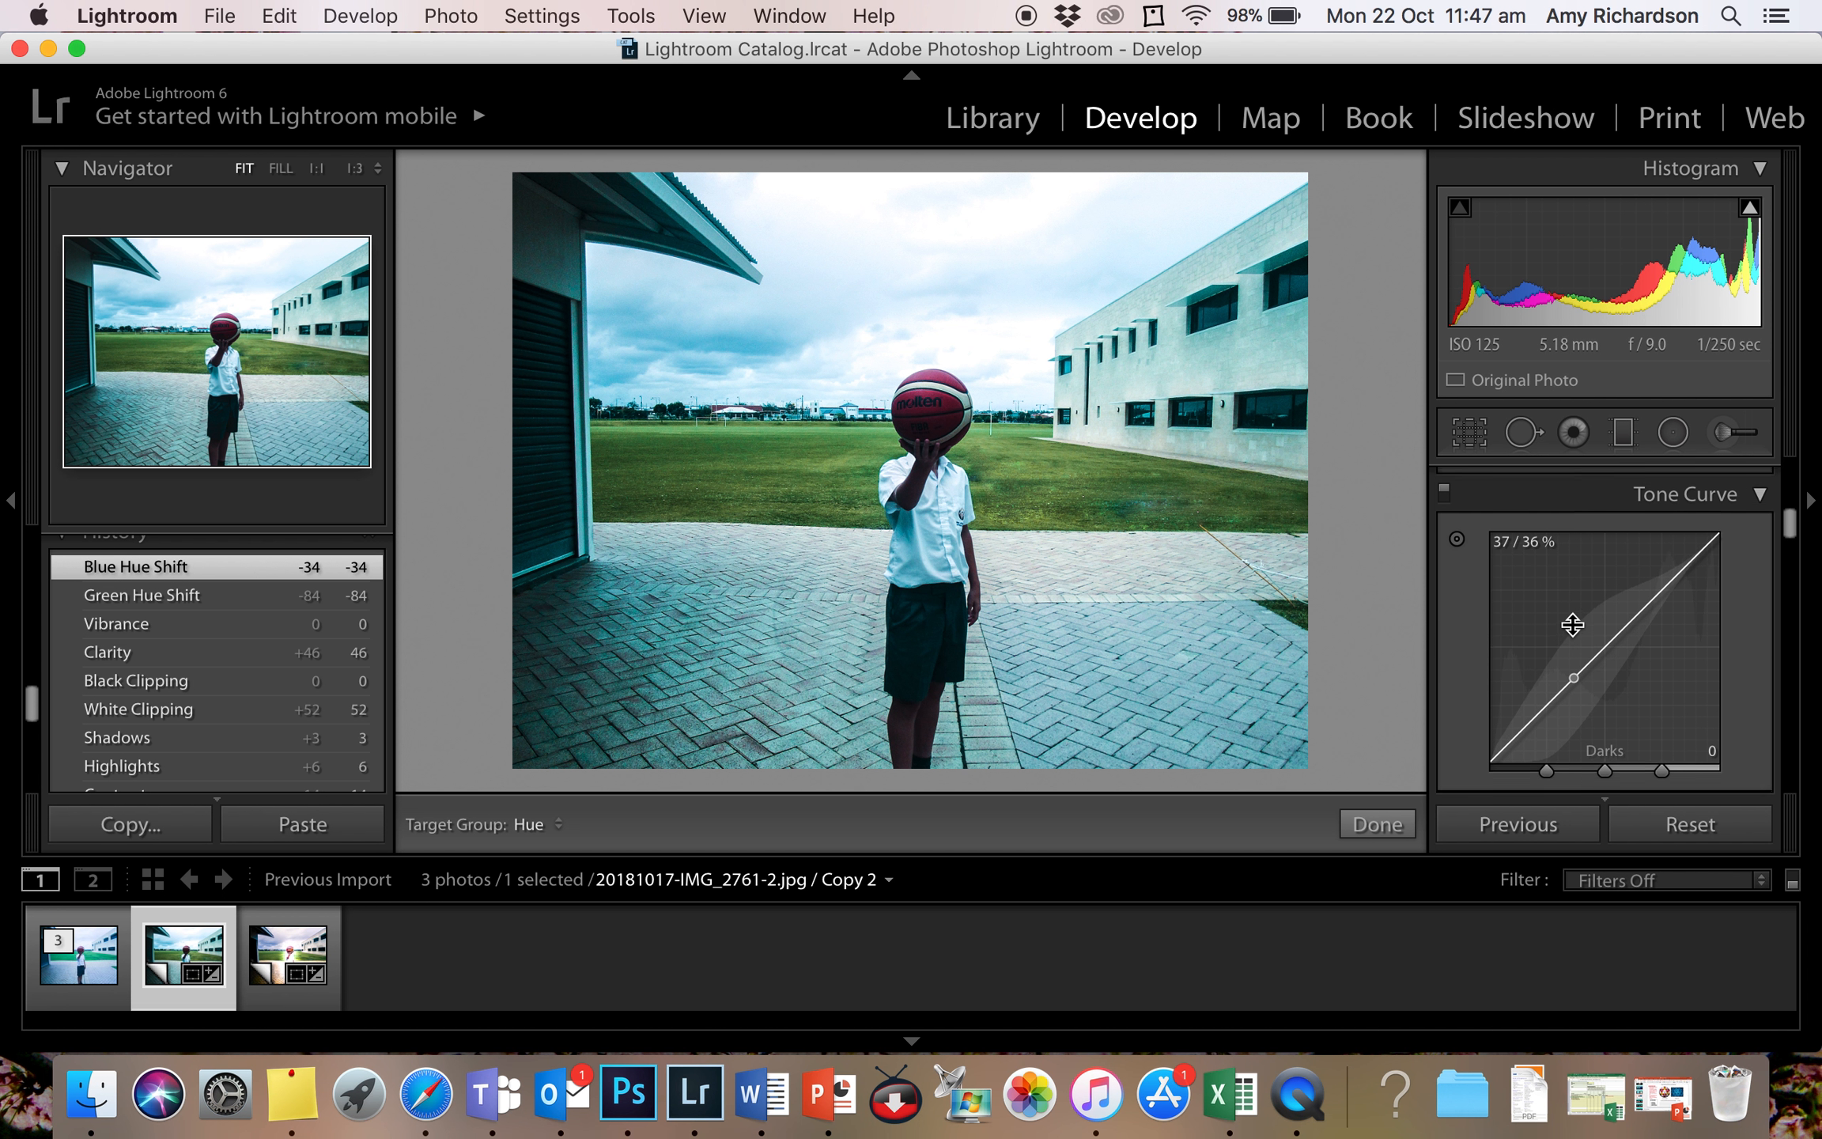
pyautogui.scroll(-6, 1683, 501)
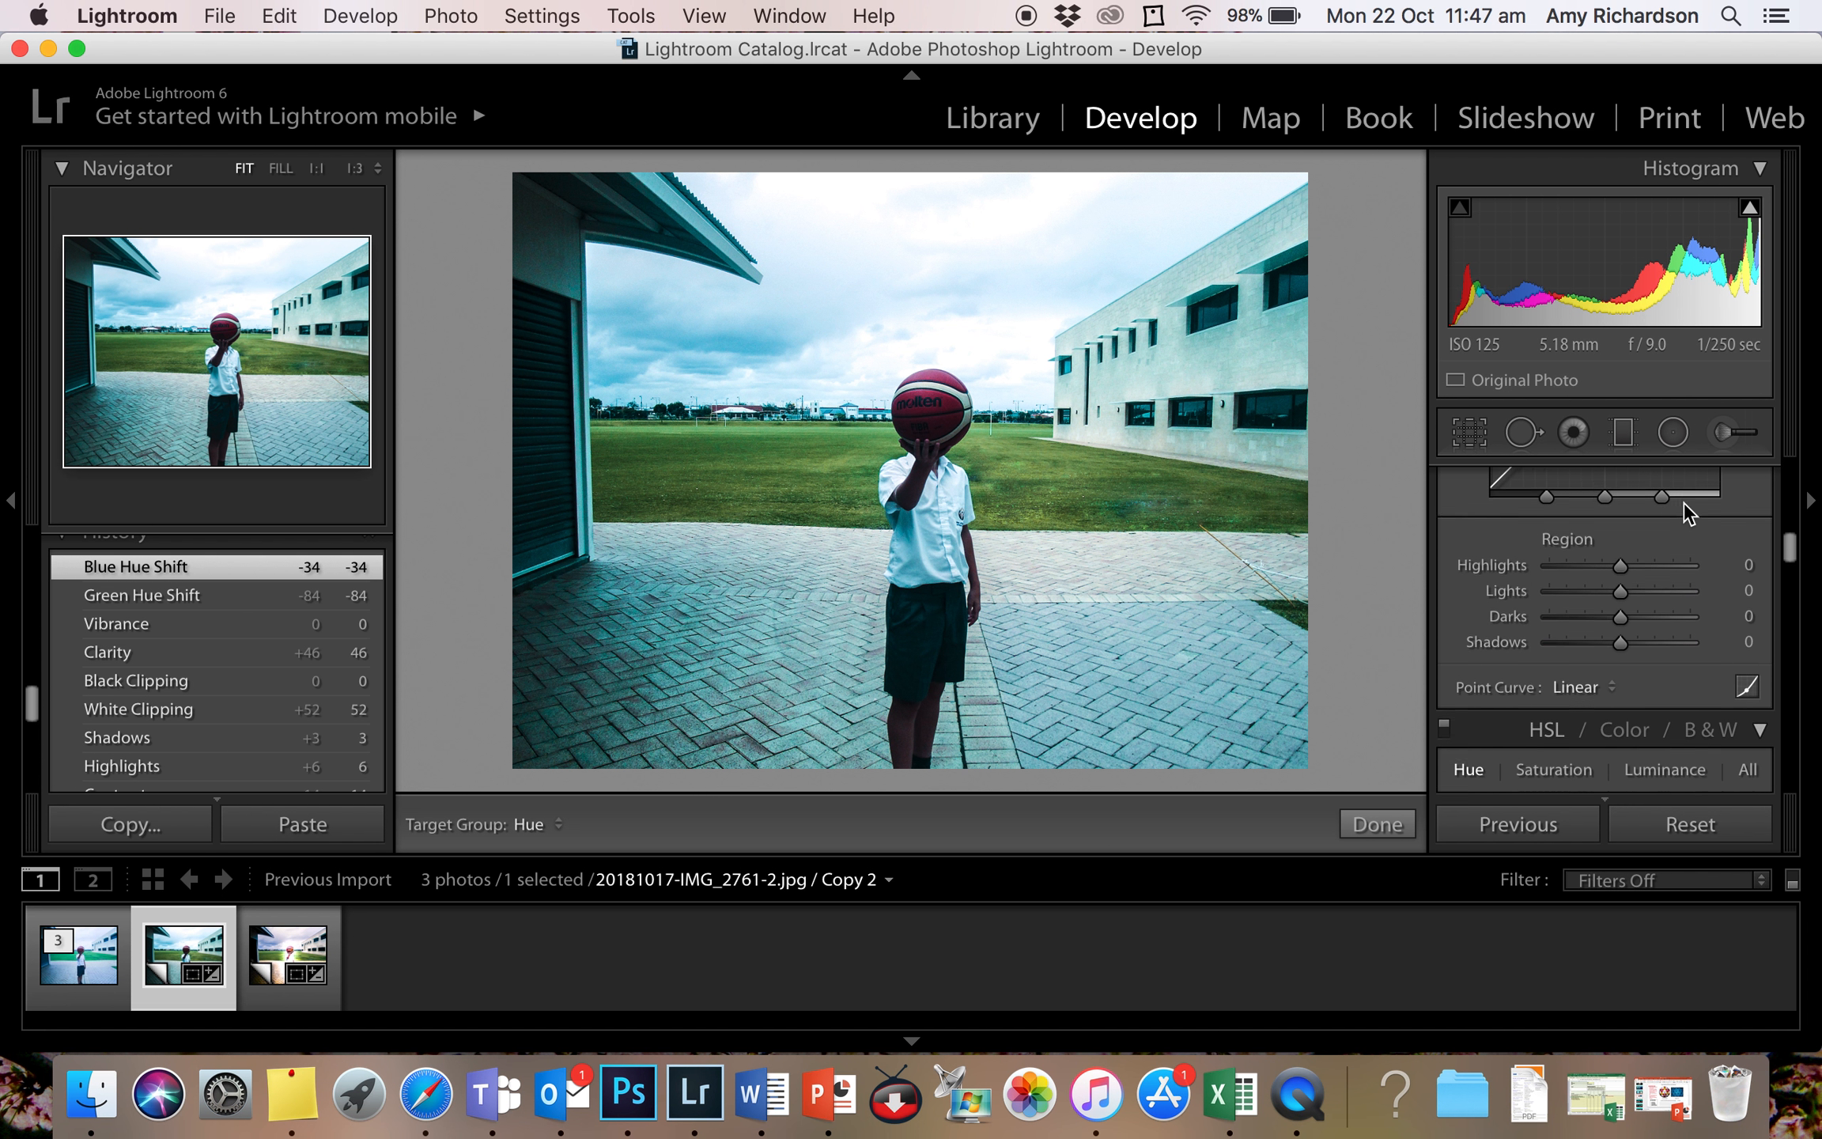
pyautogui.moveTo(1621, 555); pyautogui.dragTo(1636, 649)
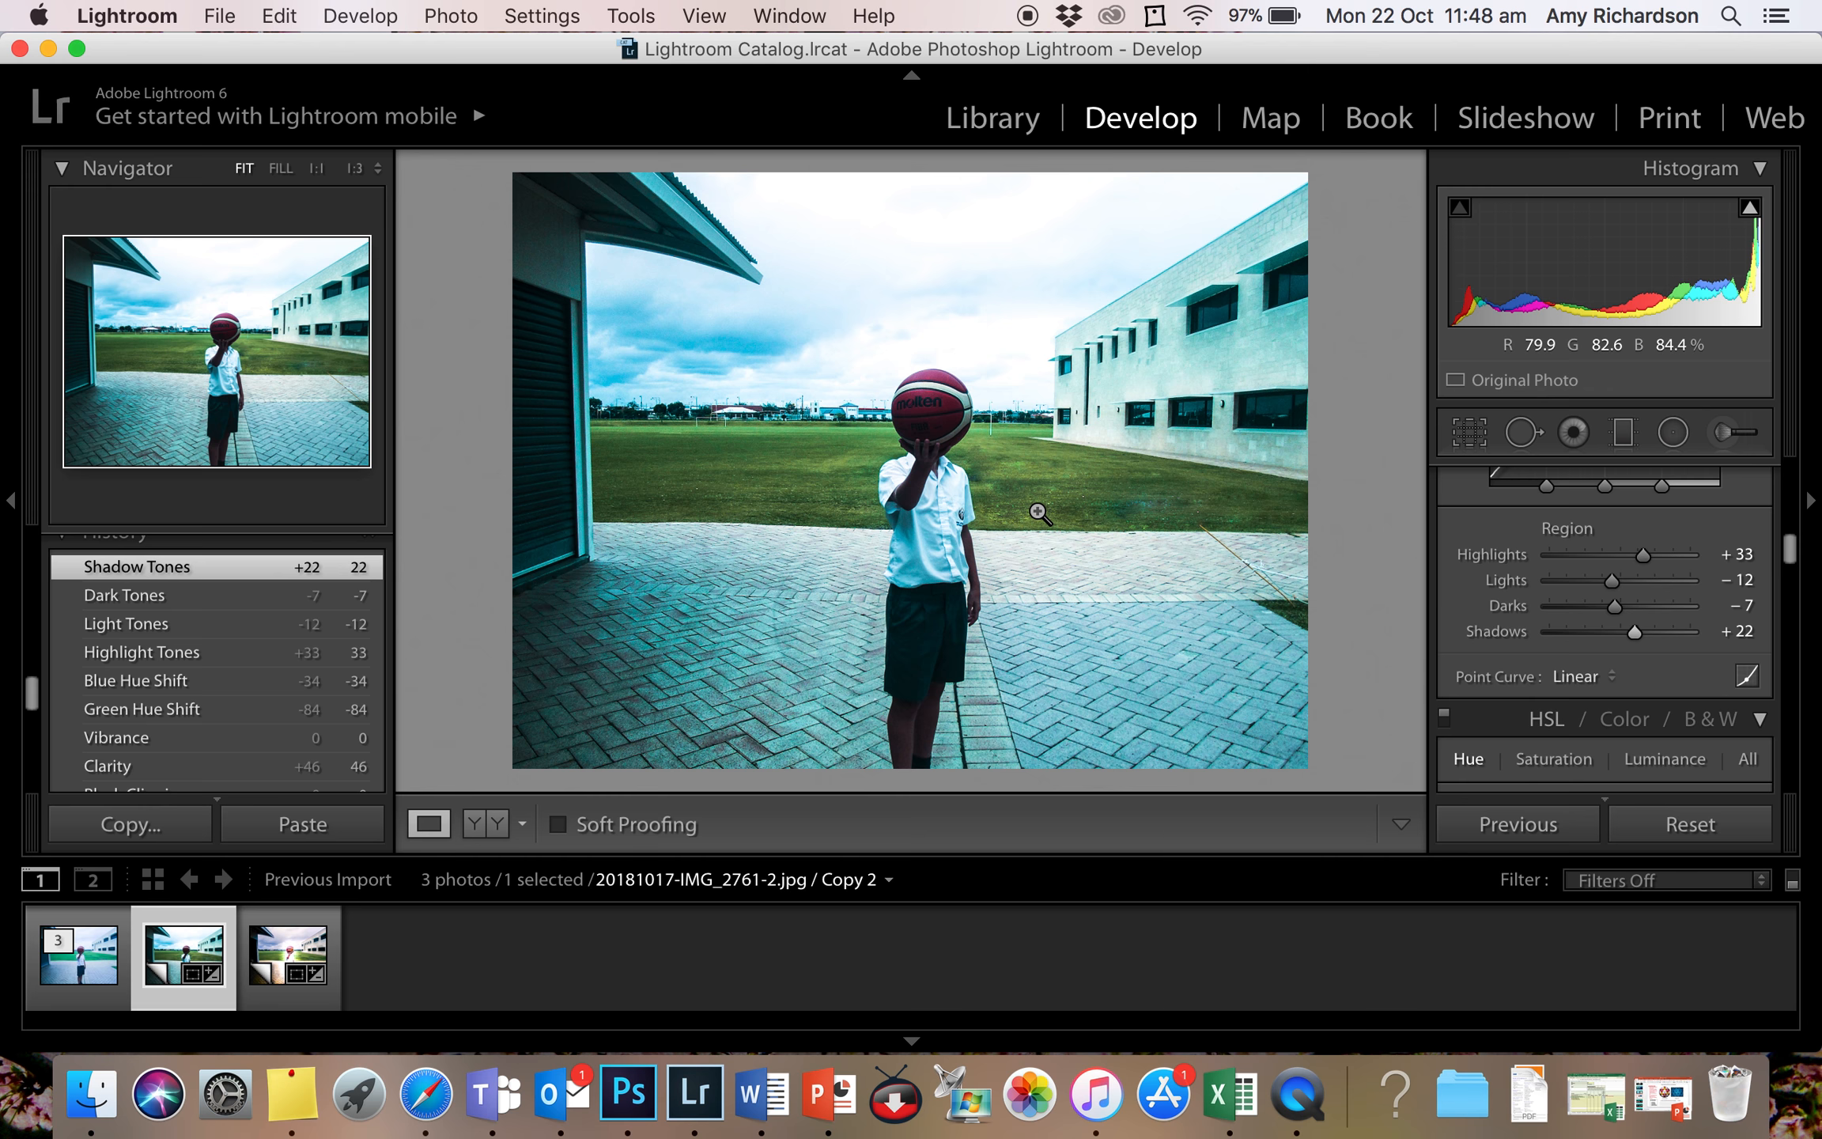